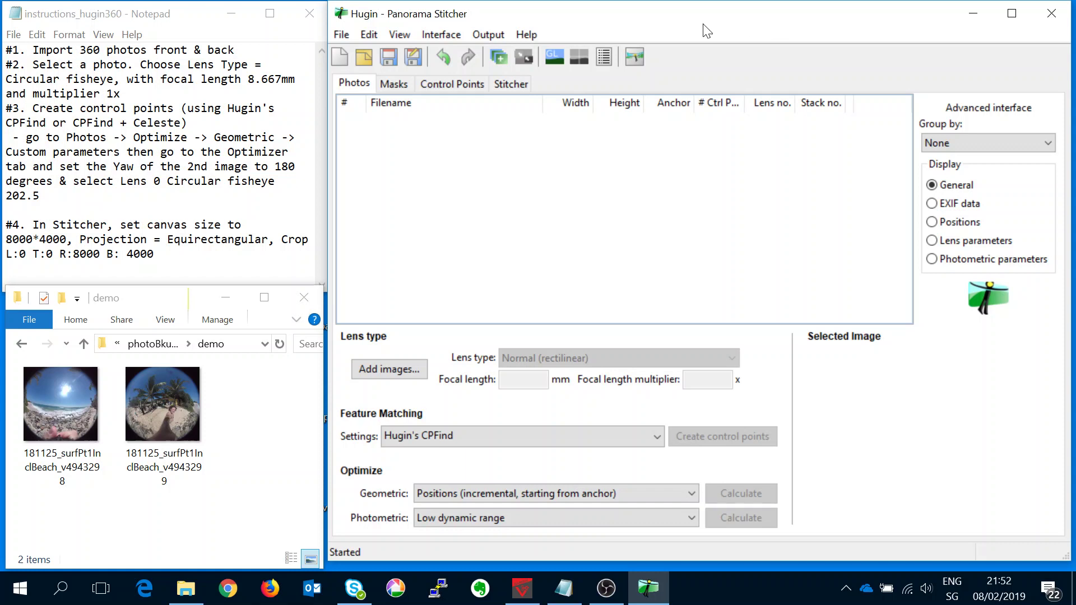
# Look up Hugin's version and credits in the About window, then close it
pyautogui.click(527, 35)
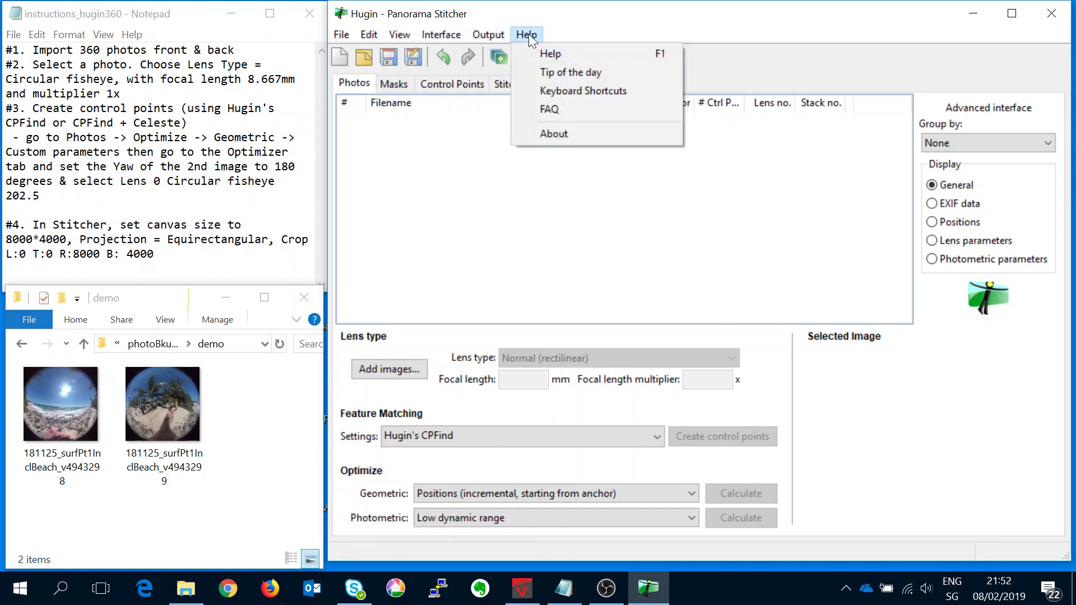
pyautogui.click(557, 135)
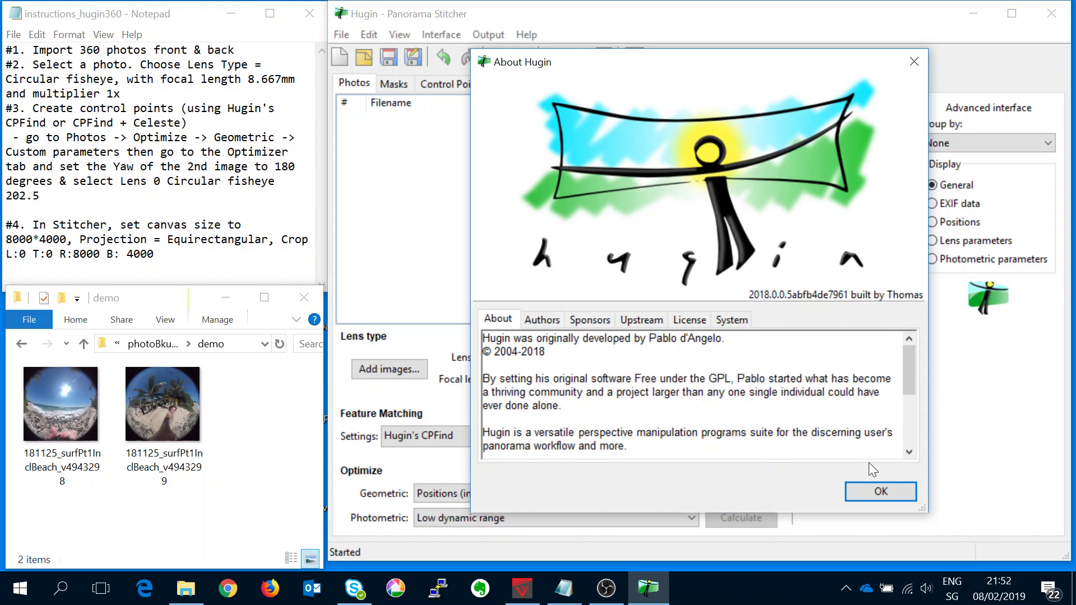
pyautogui.click(869, 490)
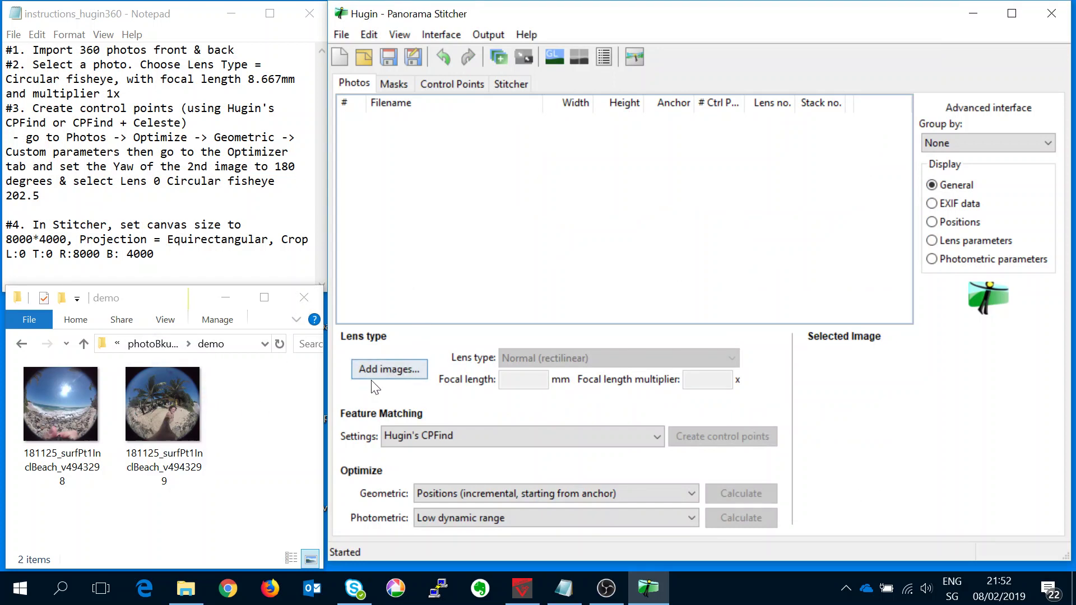
# Add v4943298.jpg and v4943299.jpg from the photoBkup_portable demo folder
pyautogui.click(394, 368)
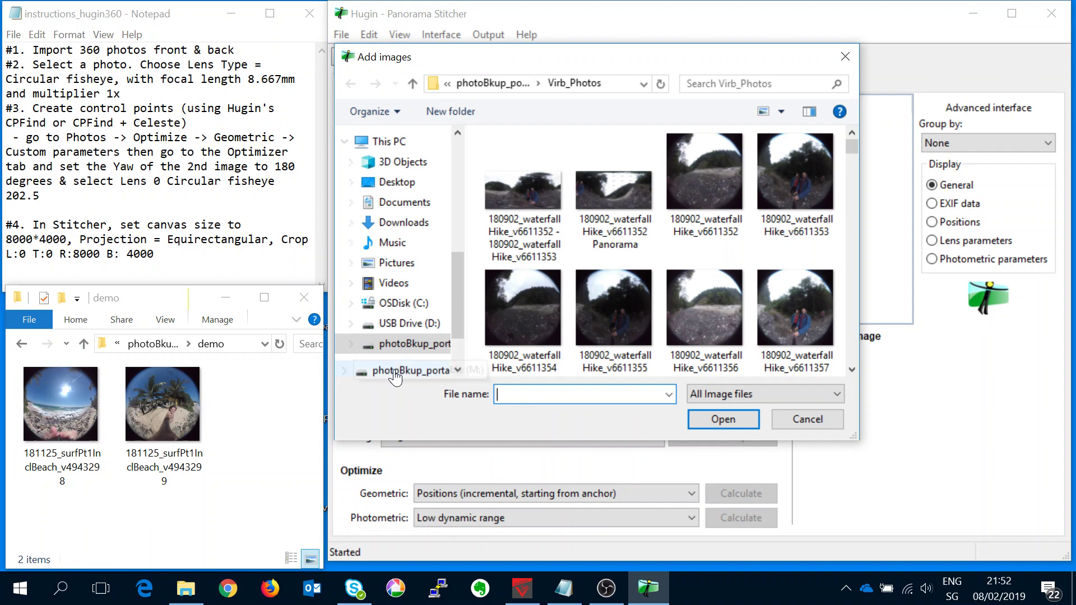
pyautogui.click(426, 324)
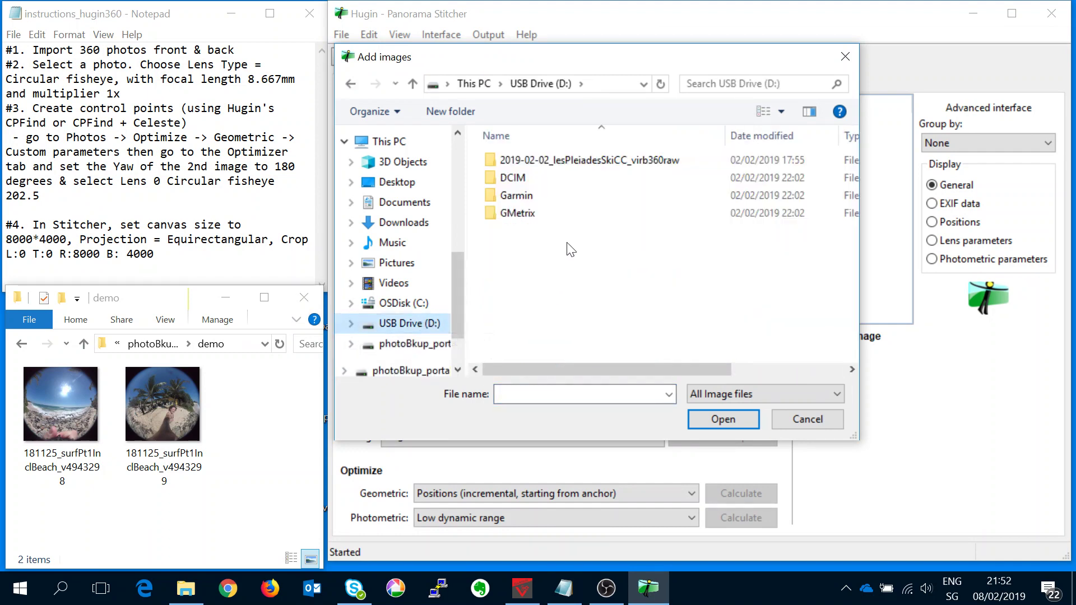
pyautogui.click(409, 343)
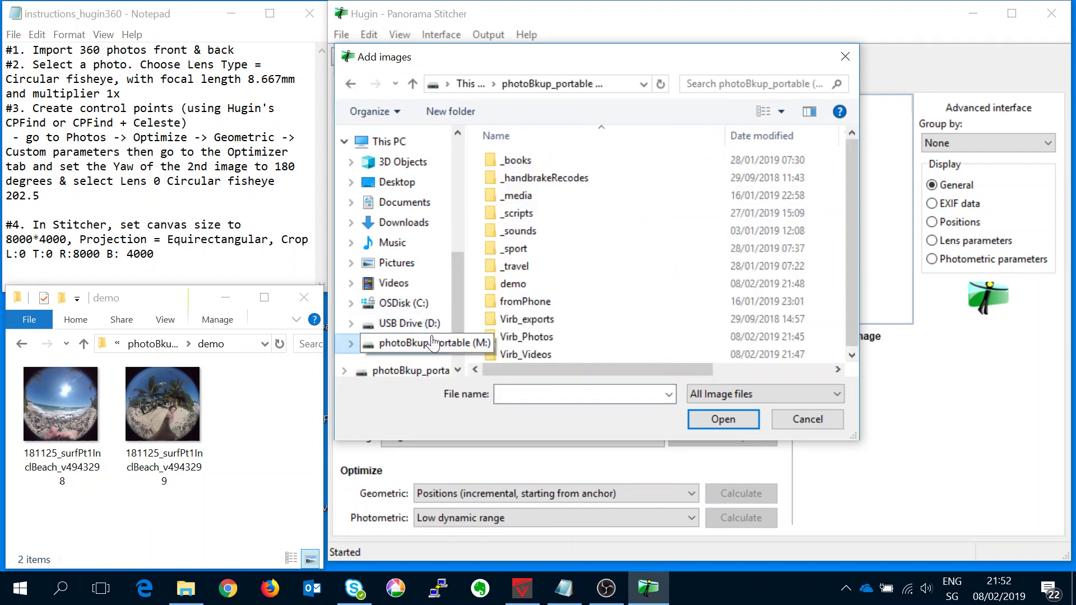
pyautogui.doubleClick(537, 284)
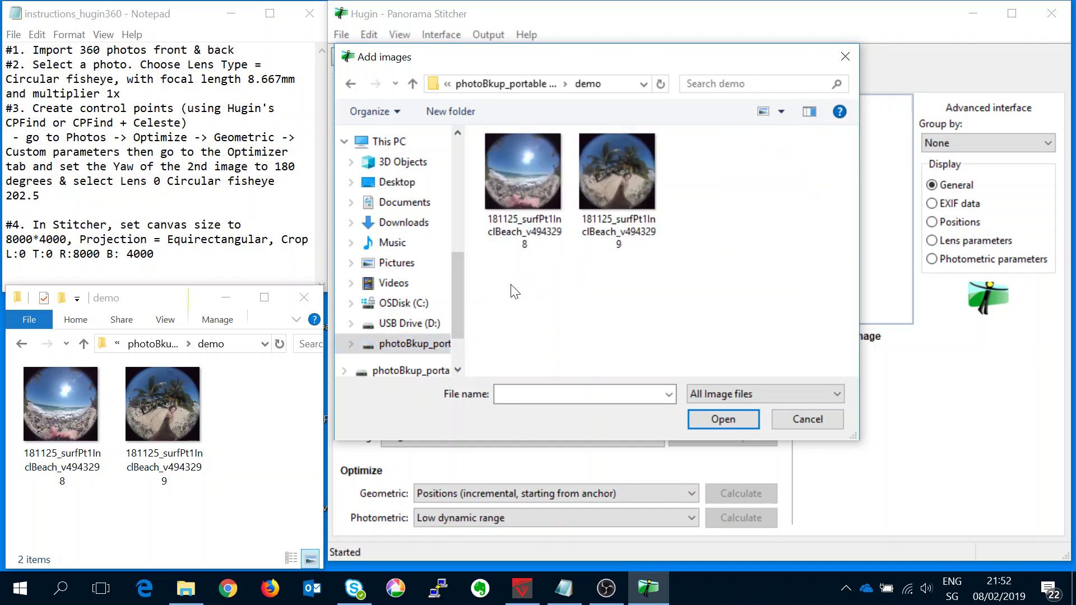
pyautogui.click(512, 206)
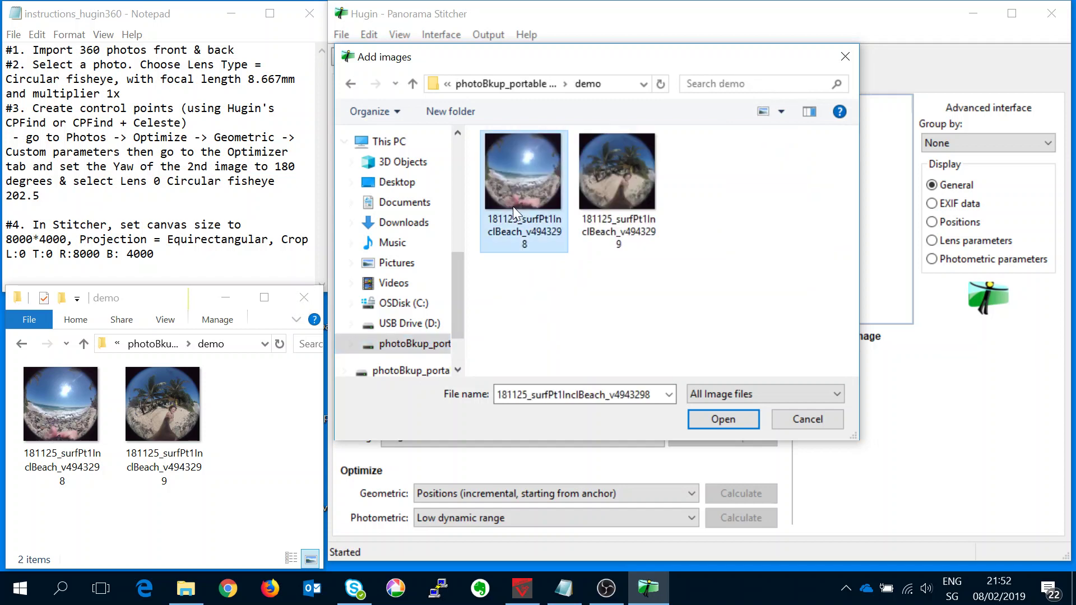
pyautogui.keyDown('ctrl'); pyautogui.click(606, 197); pyautogui.keyUp('ctrl')
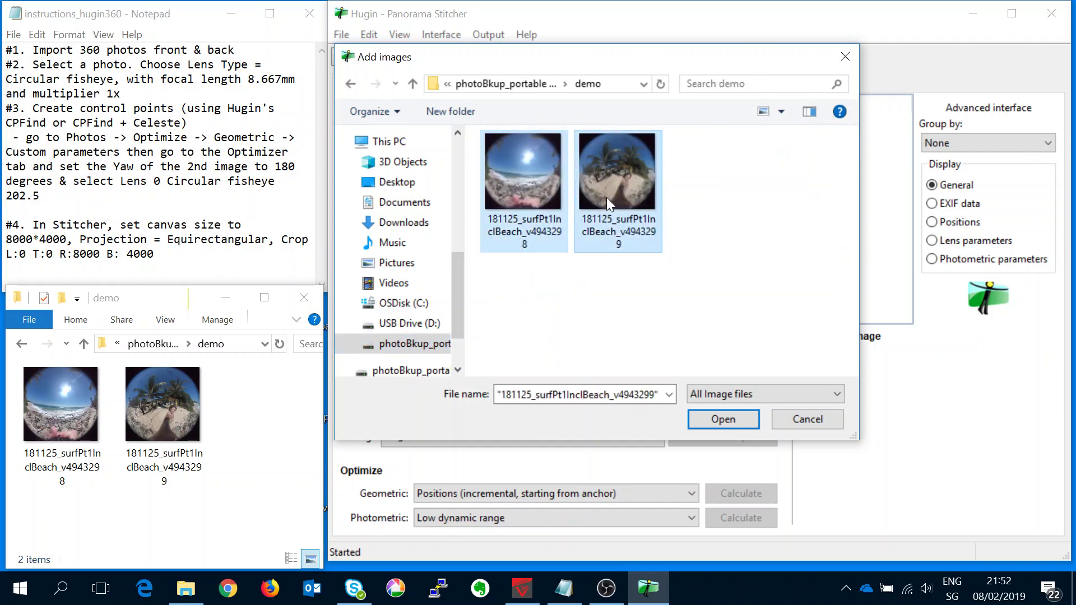
pyautogui.click(727, 421)
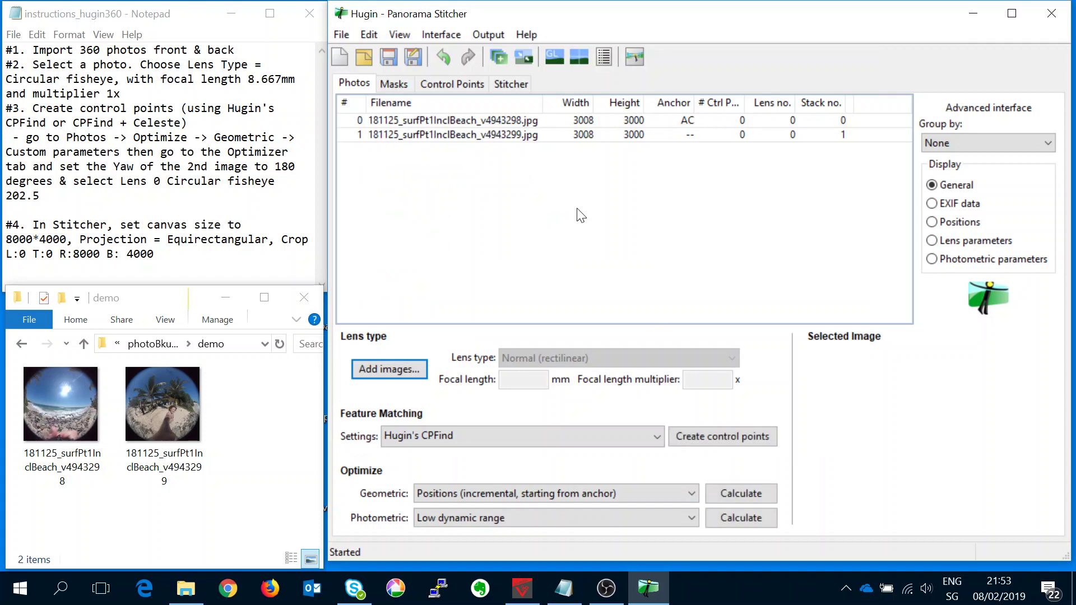
# Give the first photo's circular fisheye lens a focal length of 8.667 mm with multiplier 1
pyautogui.click(458, 120)
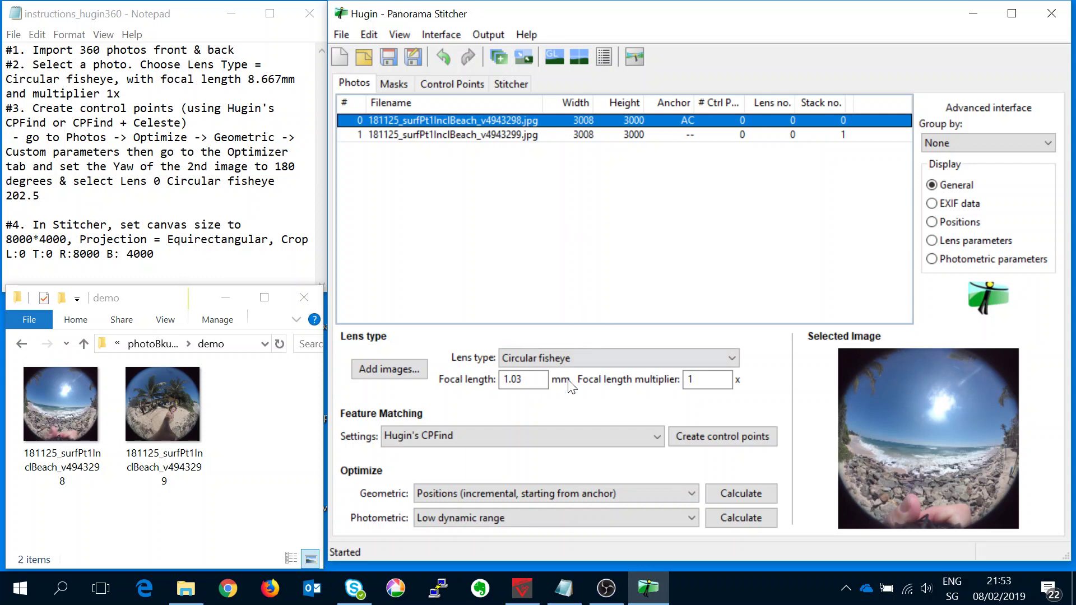
pyautogui.click(529, 374)
pyautogui.moveTo(249, 79); pyautogui.dragTo(281, 78)
pyautogui.hotkey('ctrl', 'c')
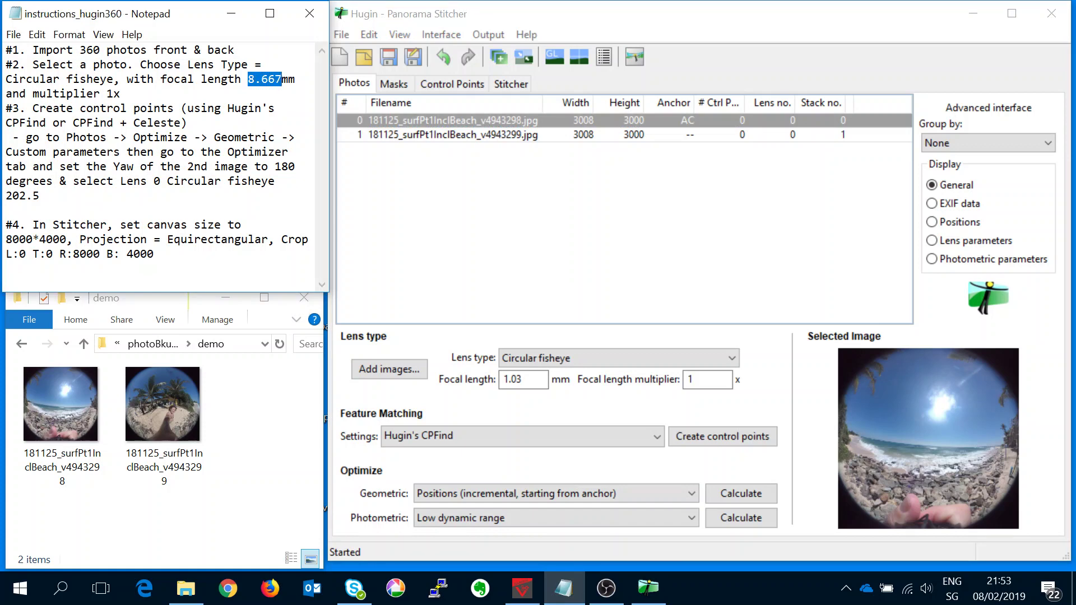
pyautogui.click(521, 379)
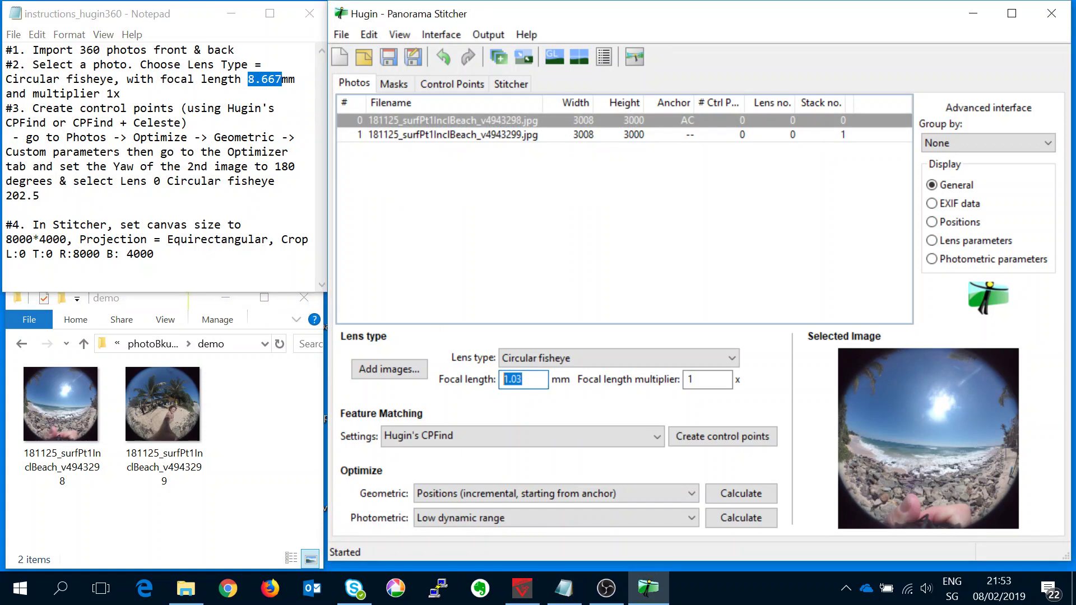
pyautogui.hotkey('ctrl', 'v')
pyautogui.click(693, 380)
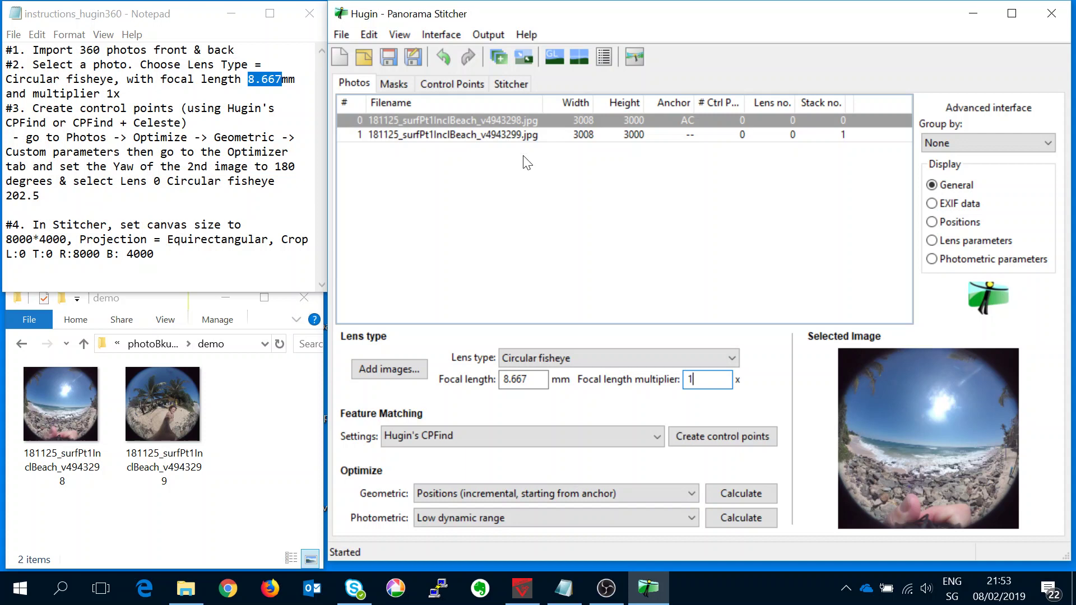
pyautogui.click(507, 135)
pyautogui.click(486, 118)
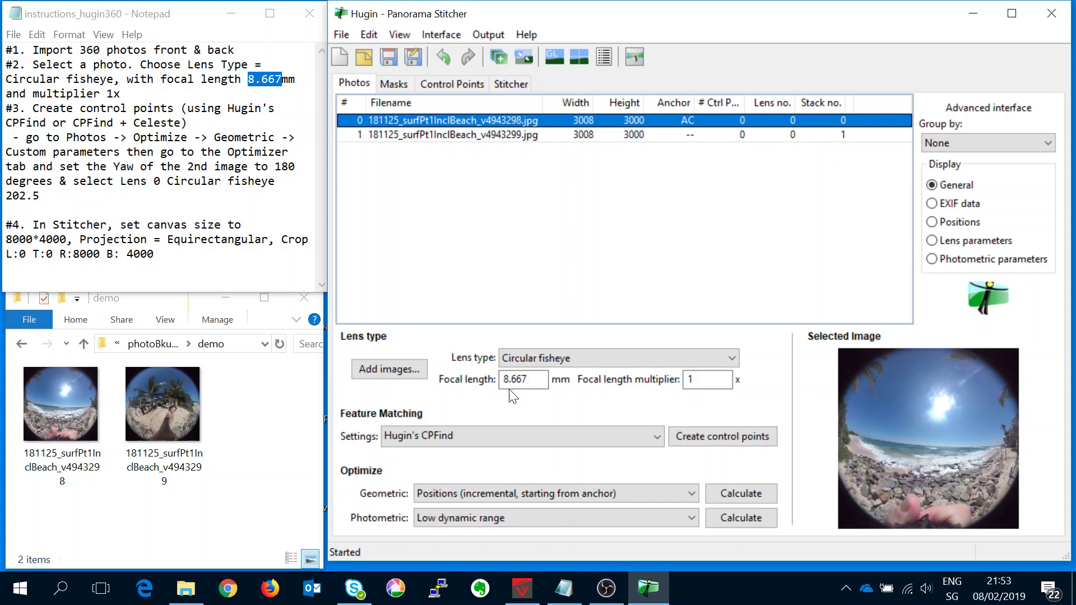
# Run CPFind to create 9 control points per photo and close the result message
pyautogui.click(720, 437)
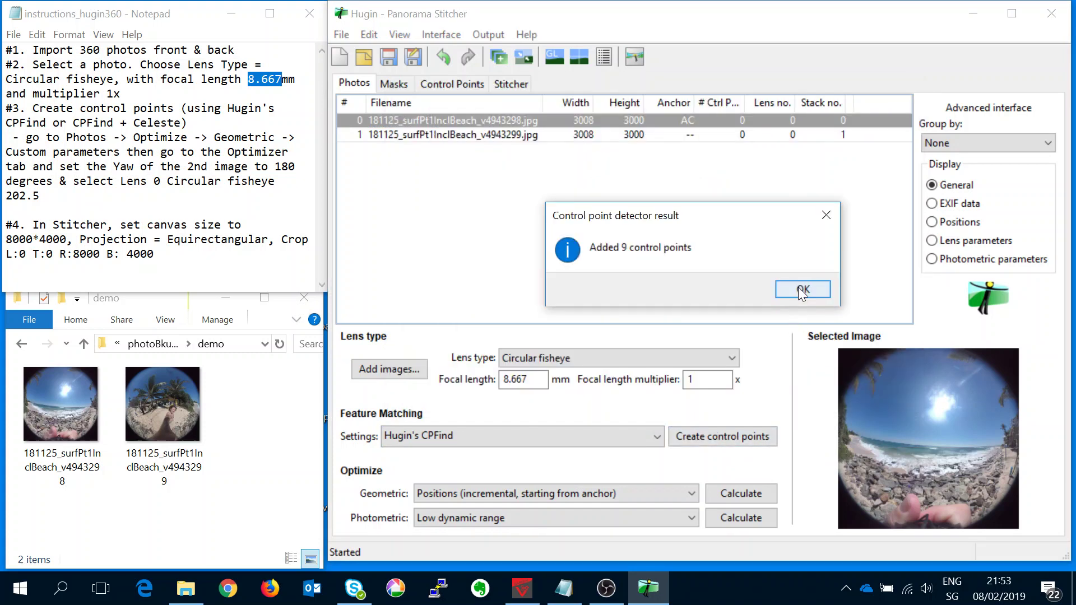
pyautogui.click(801, 289)
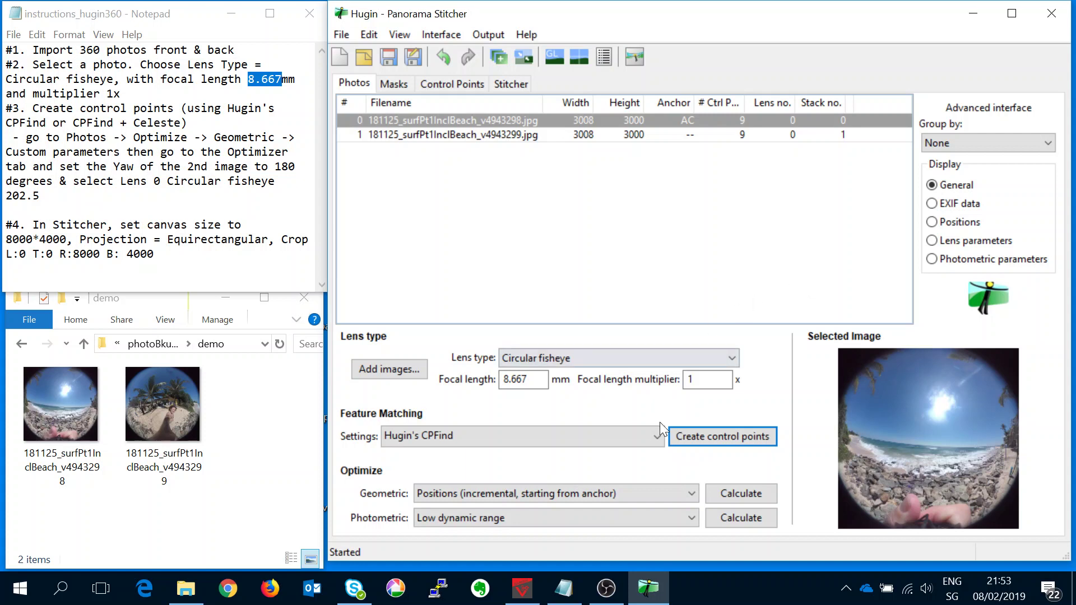
# Run a Custom parameters geometric optimisation and apply its results
pyautogui.click(690, 493)
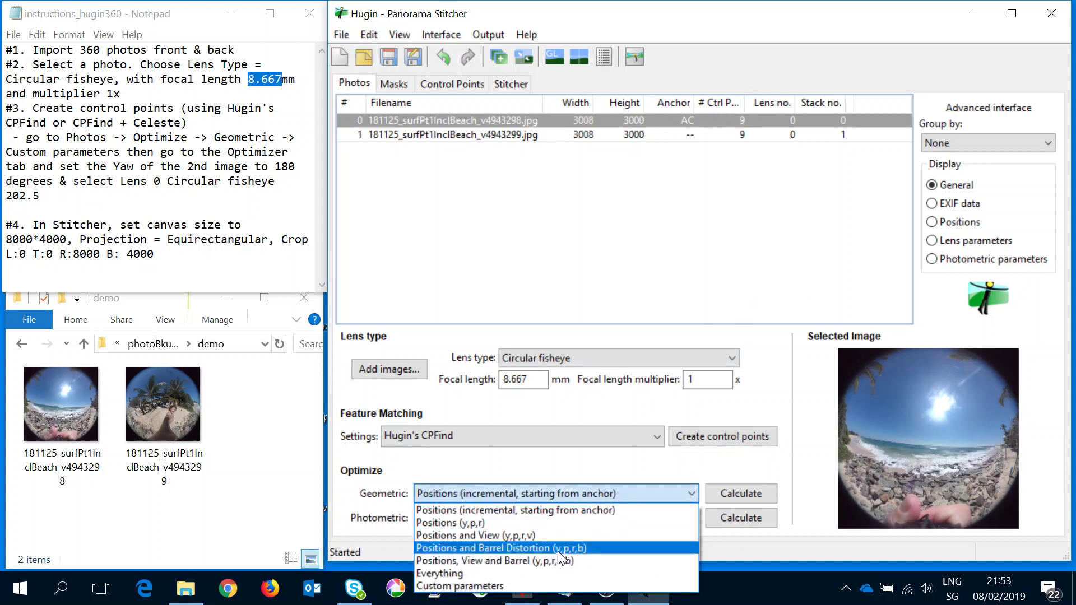
pyautogui.click(500, 584)
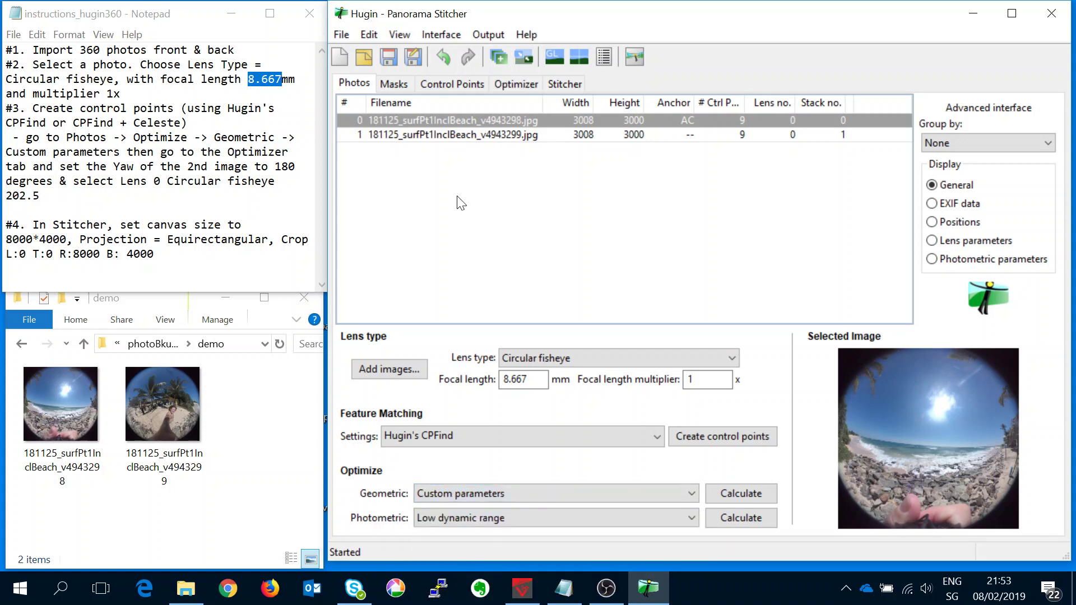
pyautogui.click(516, 85)
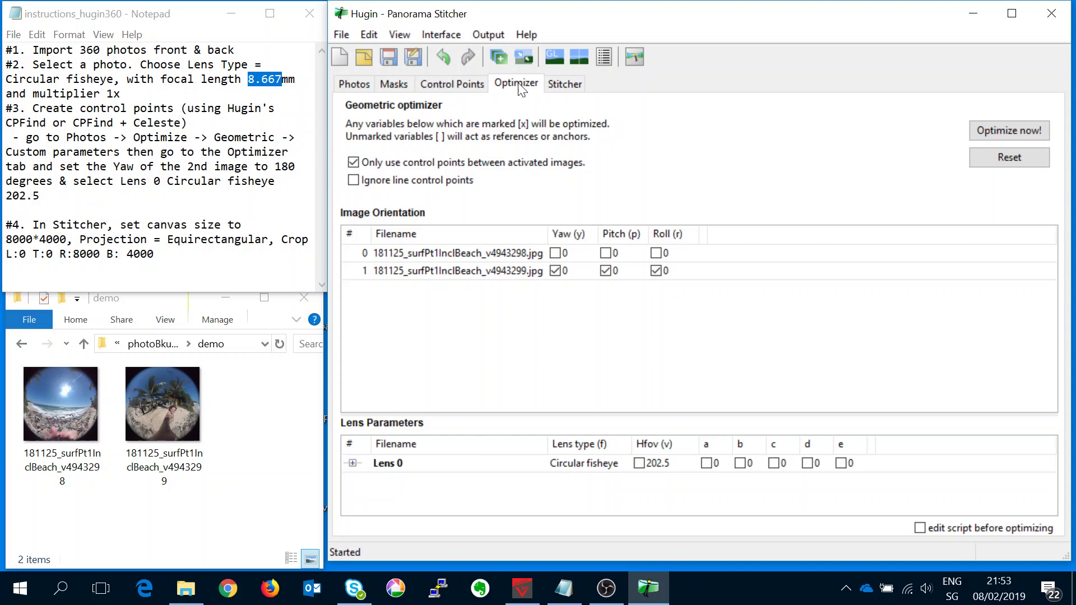
pyautogui.click(1003, 131)
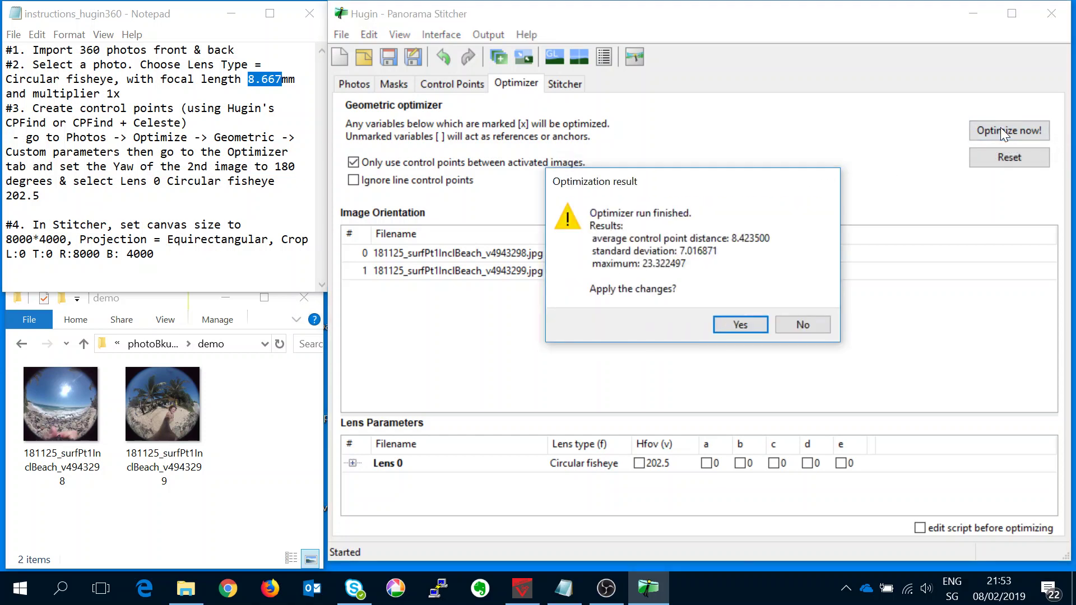
pyautogui.click(740, 324)
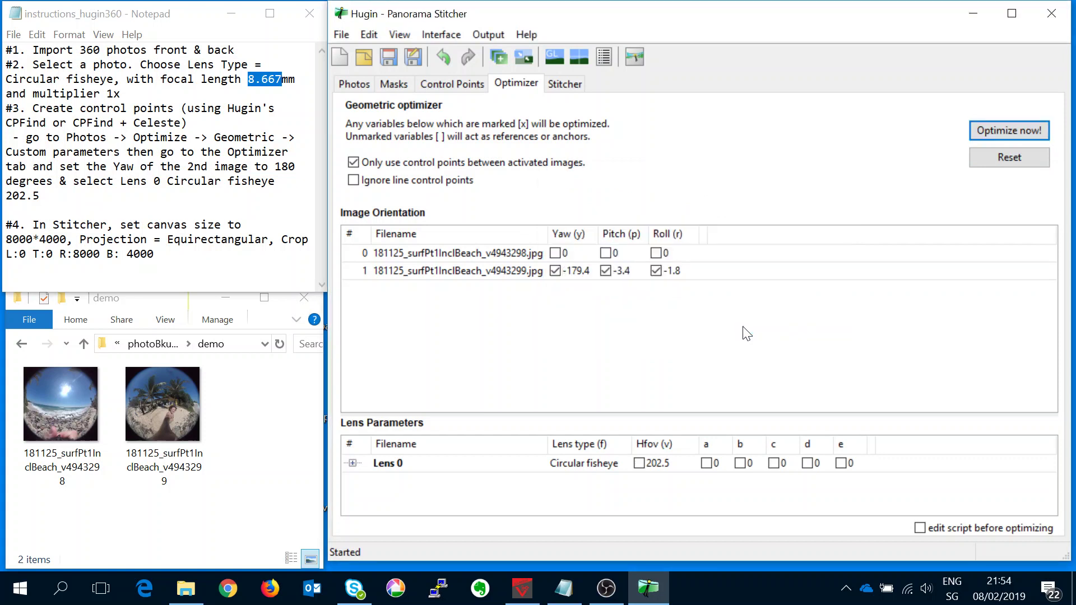
# Untick pitch and roll for image 1 so only its -179.4 yaw is optimised
pyautogui.click(657, 271)
pyautogui.click(605, 271)
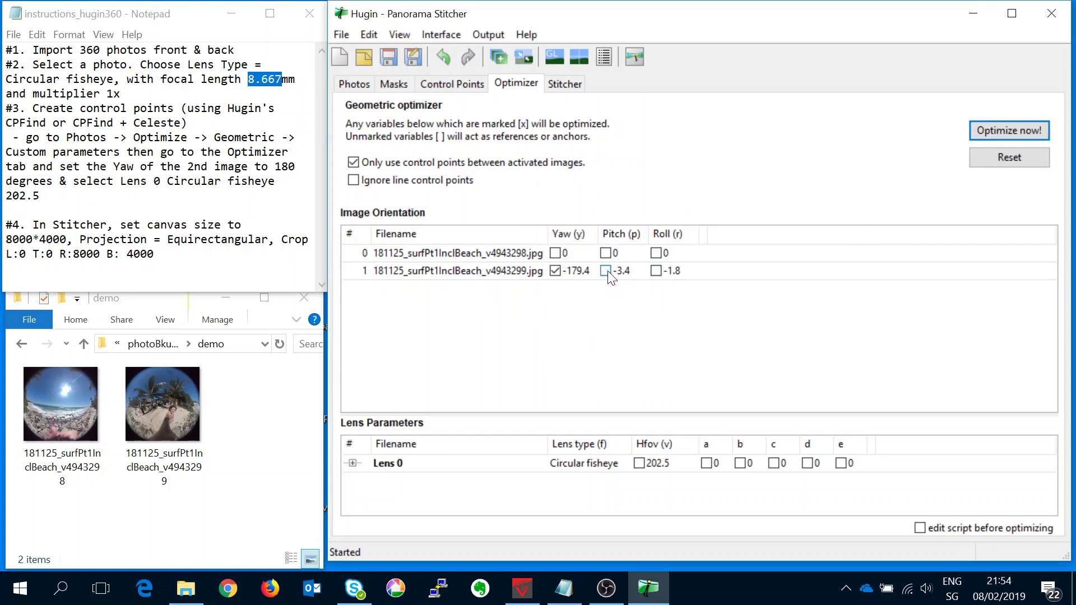
pyautogui.click(573, 273)
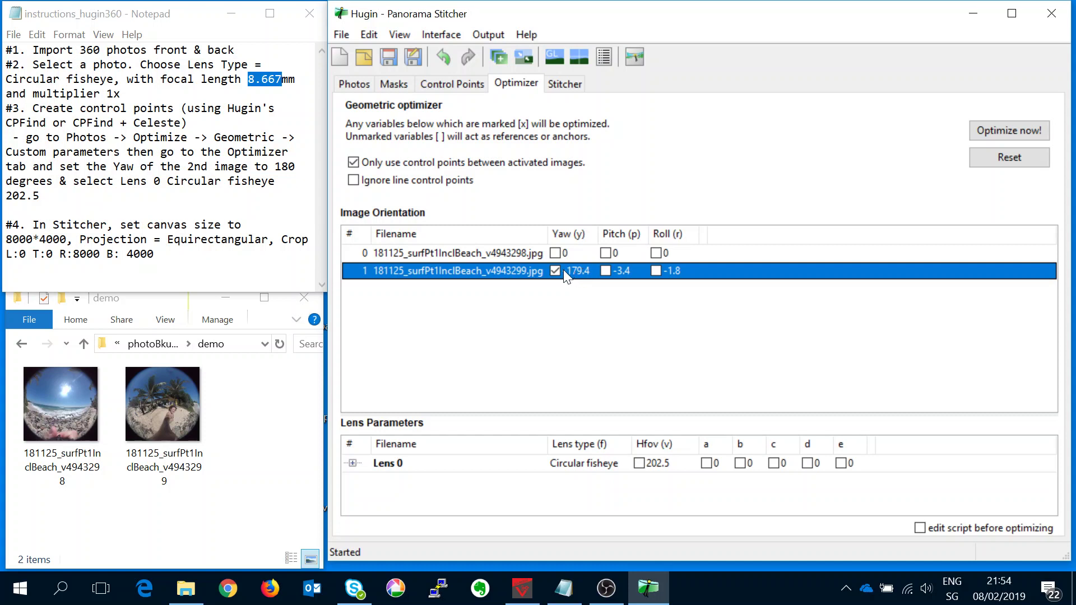
# Set image 1's yaw to 180 and mark Lens 0's 202.5 Hfov for optimisation
pyautogui.click(563, 270)
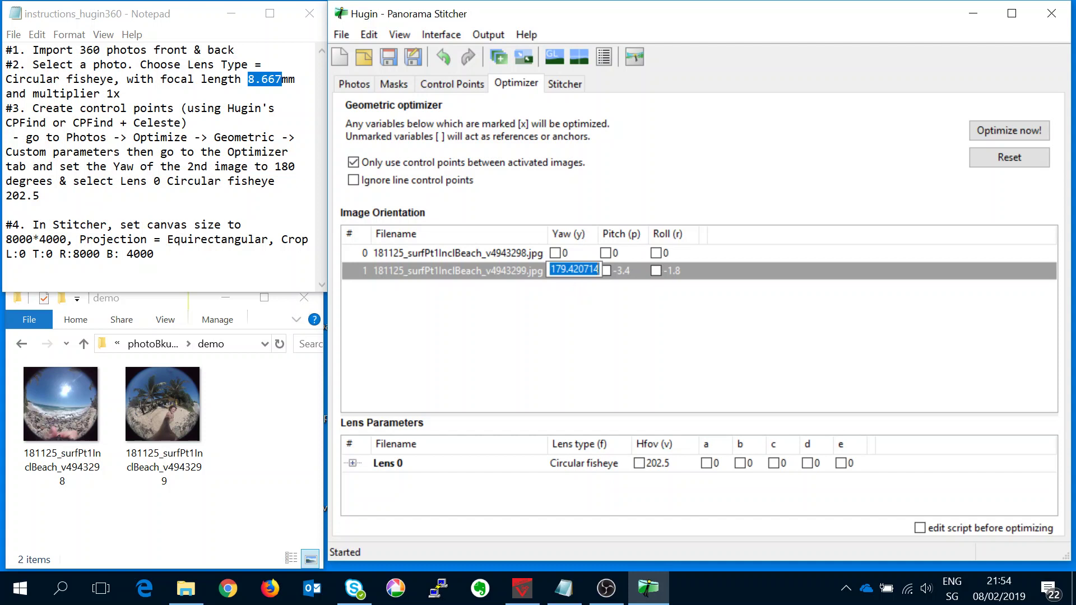
pyautogui.write('180')
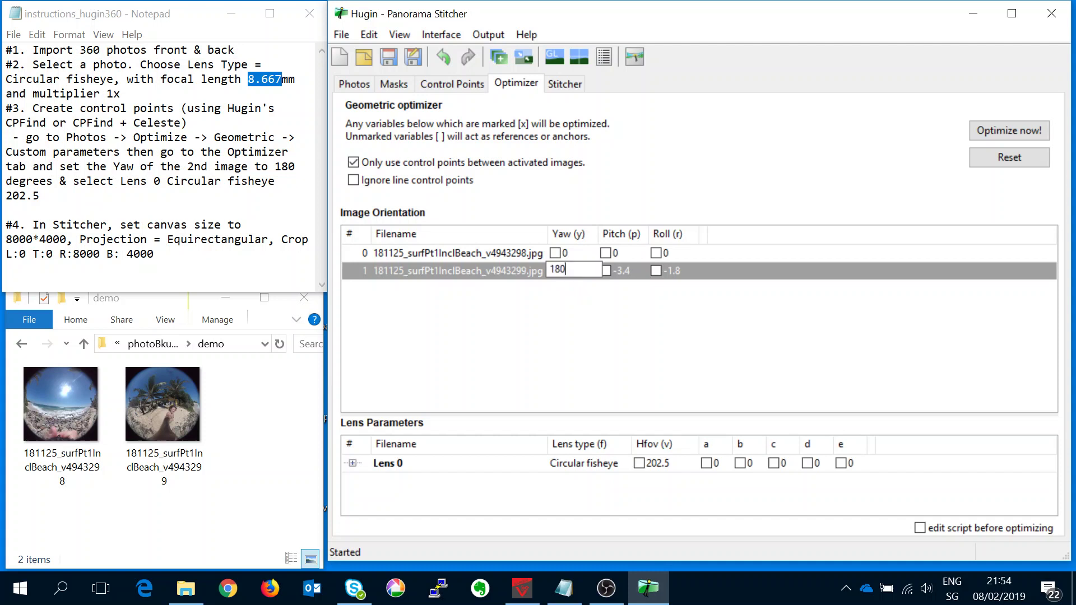
pyautogui.press('Return')
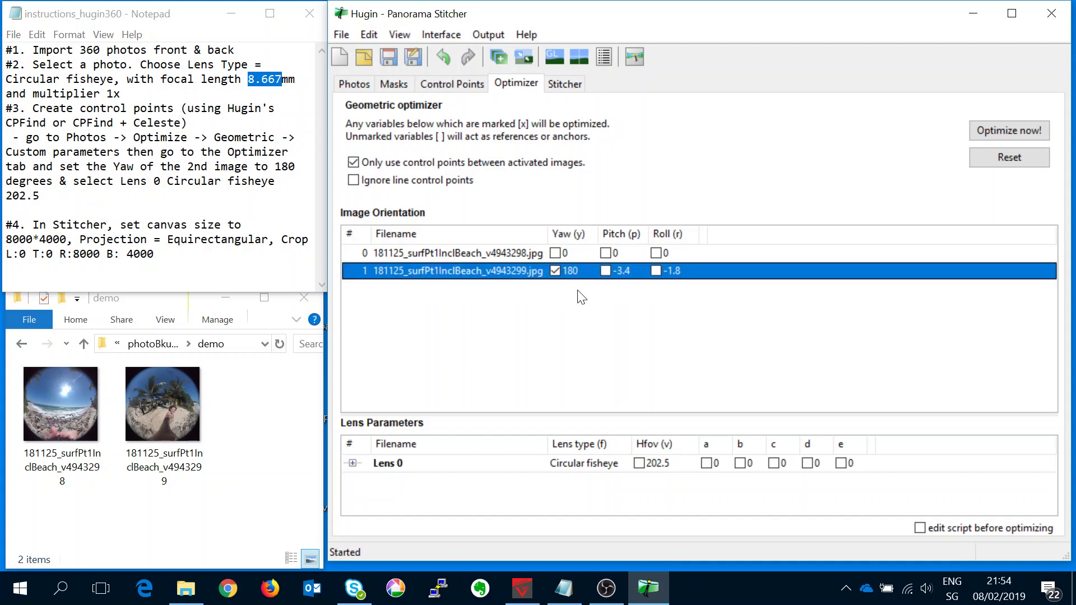
pyautogui.click(639, 464)
# Run CPFind again to add 6 control points, for 15 in total
pyautogui.click(354, 84)
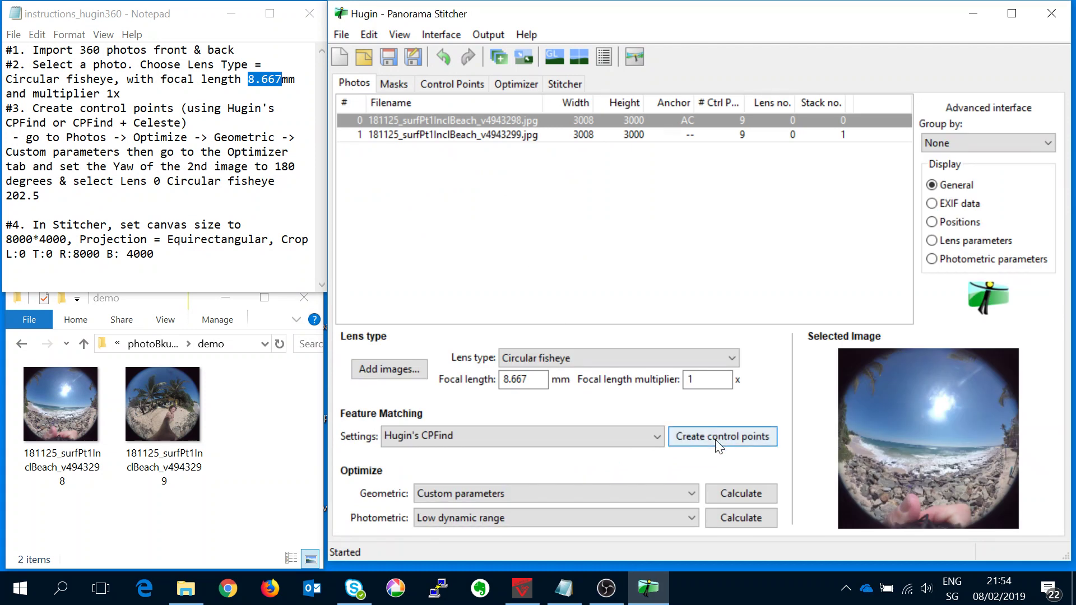
pyautogui.click(715, 439)
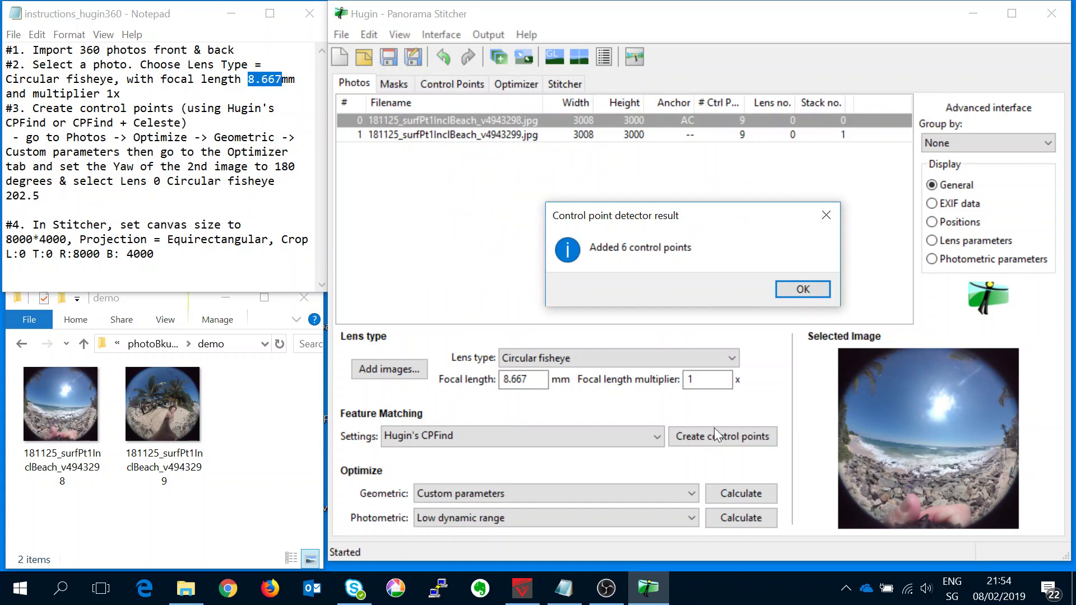
pyautogui.click(807, 291)
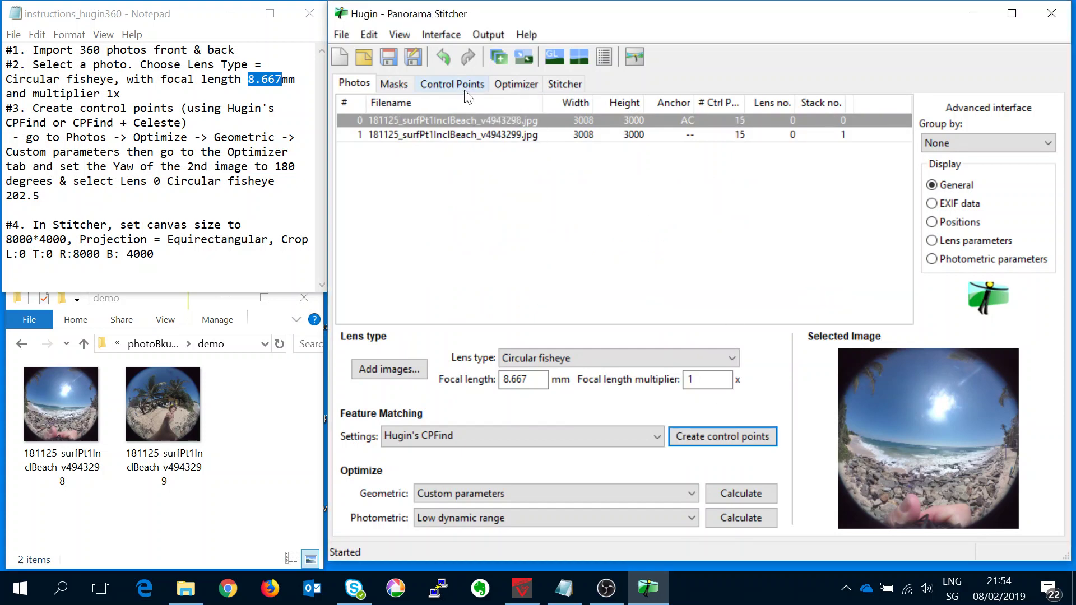
# Show image 0 and image 1 side by side in the Control Points editor
pyautogui.click(452, 83)
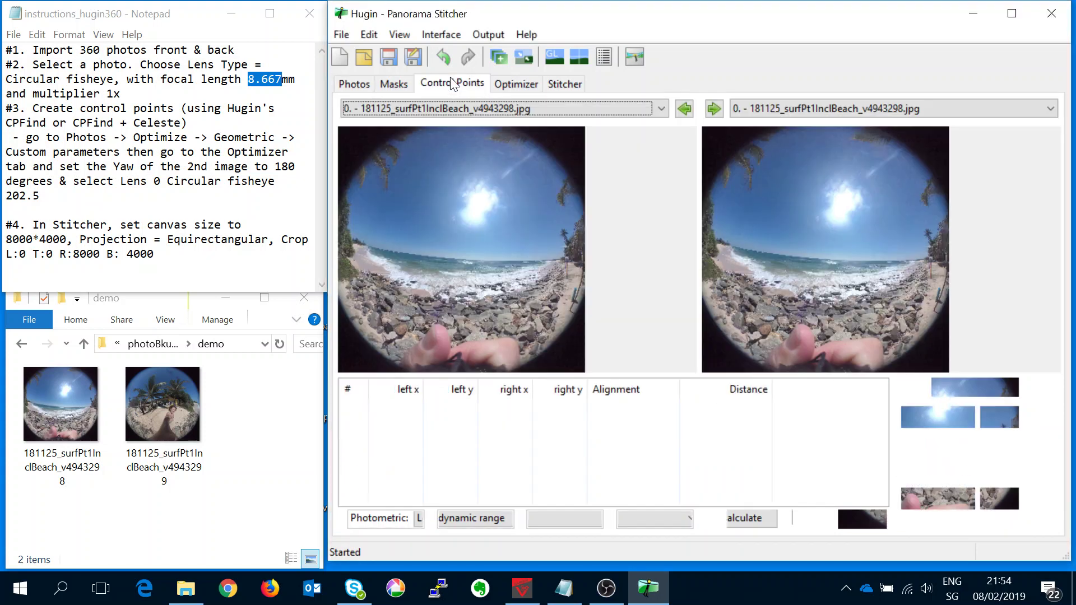
pyautogui.click(762, 108)
pyautogui.click(762, 137)
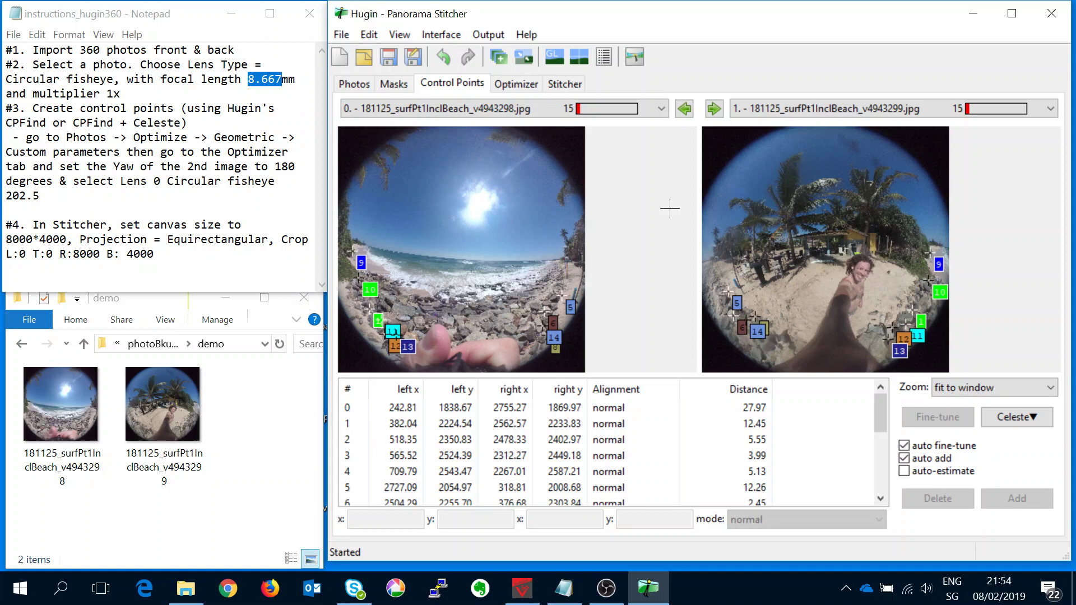
# Set the Stitcher canvas width to 8000, making the height 4000
pyautogui.click(564, 84)
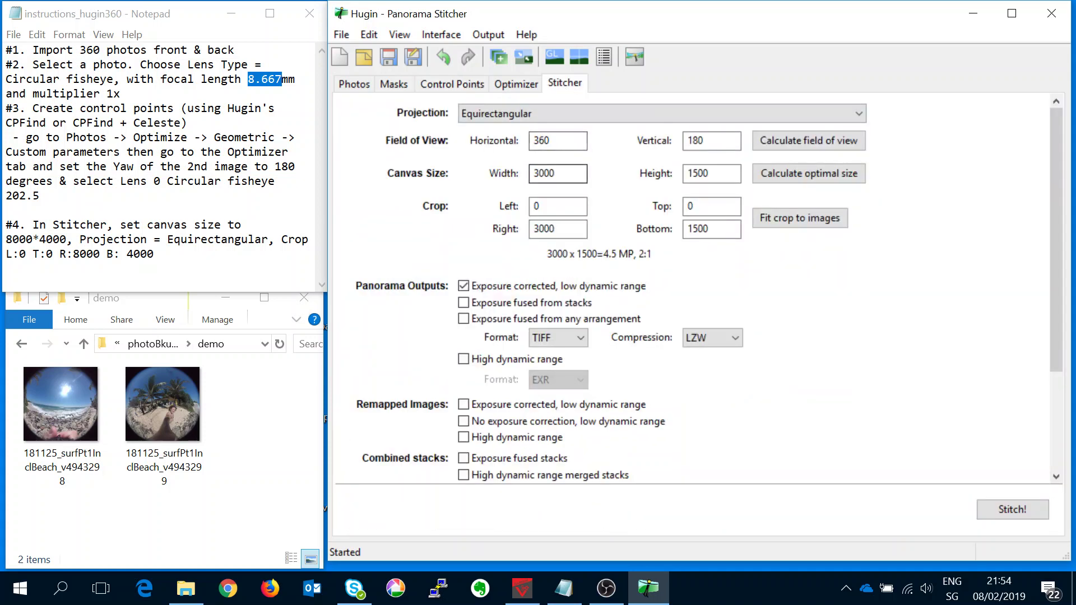
pyautogui.doubleClick(549, 173)
pyautogui.write('8000')
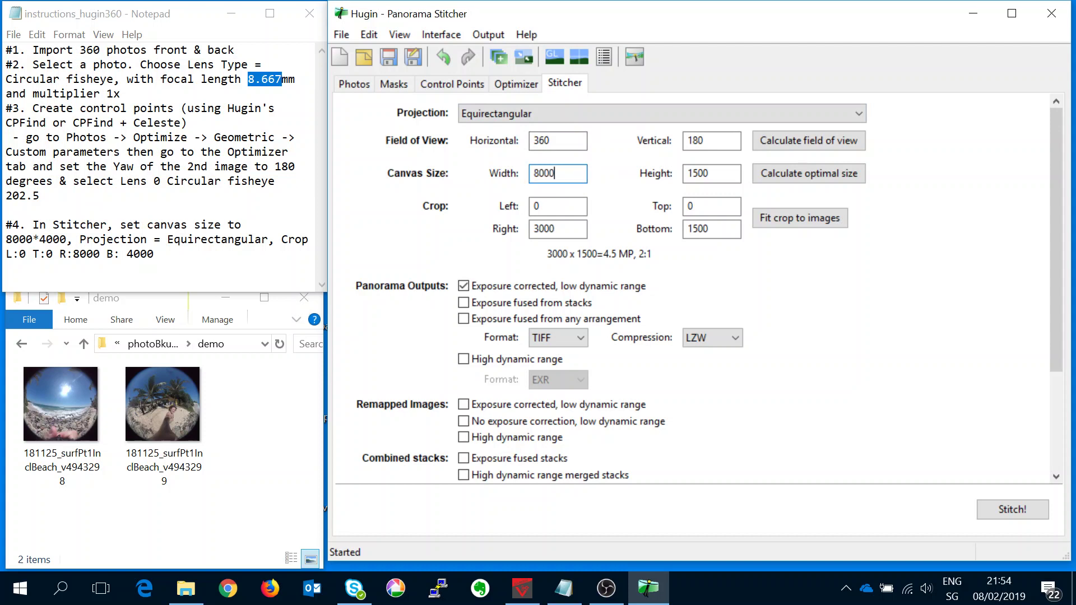
pyautogui.press('Tab')
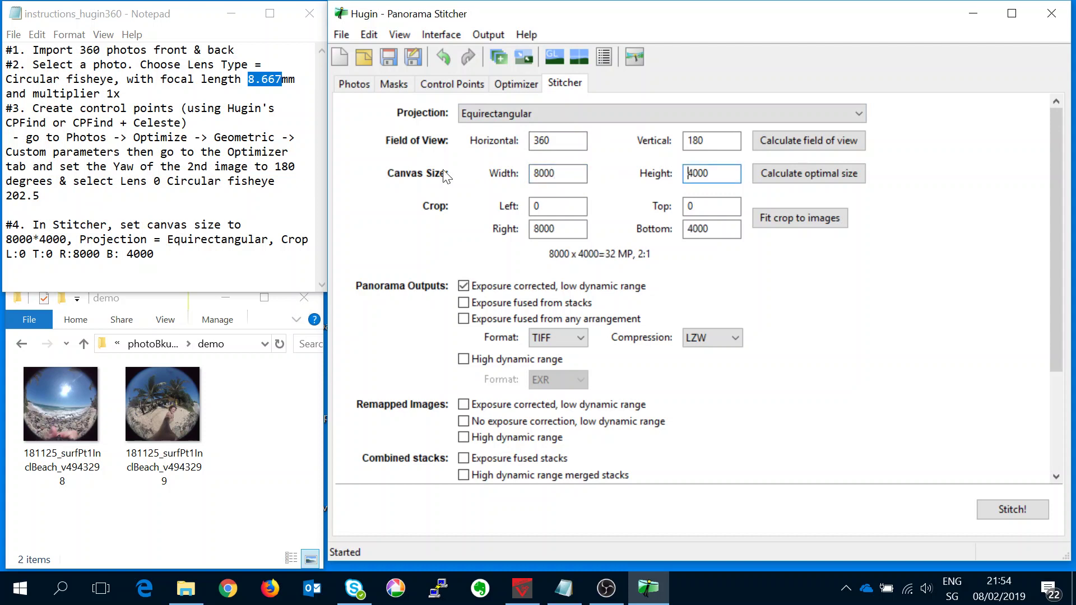
# Choose JPEG as the output format with quality 95
pyautogui.click(556, 337)
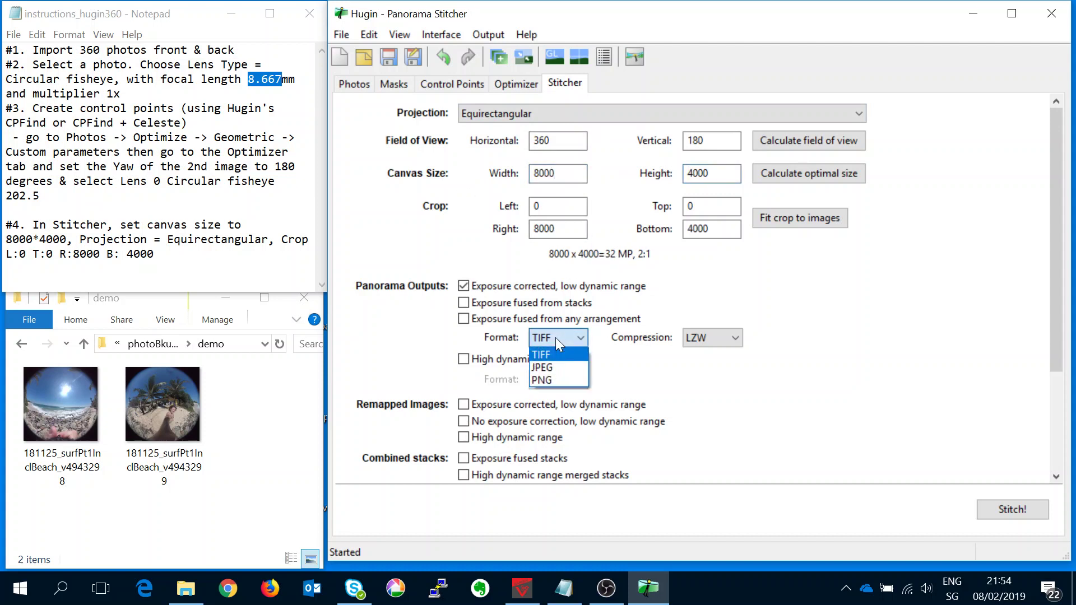
pyautogui.click(550, 367)
pyautogui.doubleClick(707, 338)
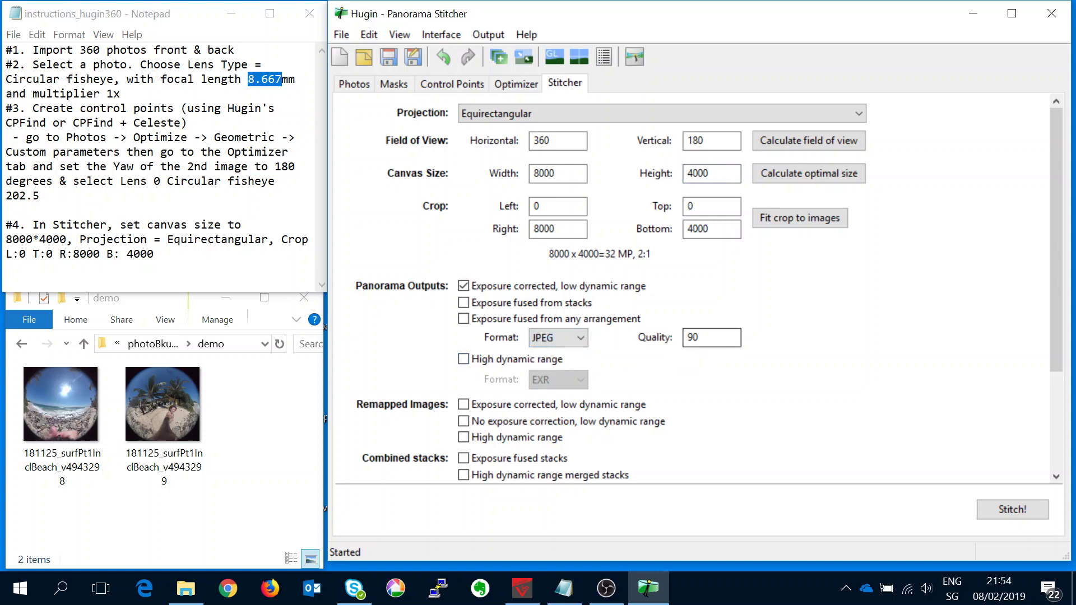
pyautogui.write('90')
pyautogui.press('BackSpace')
pyautogui.write('5')
# Save the .pto project and default output prefix, sending the stitch to the Batch Processor
pyautogui.click(994, 508)
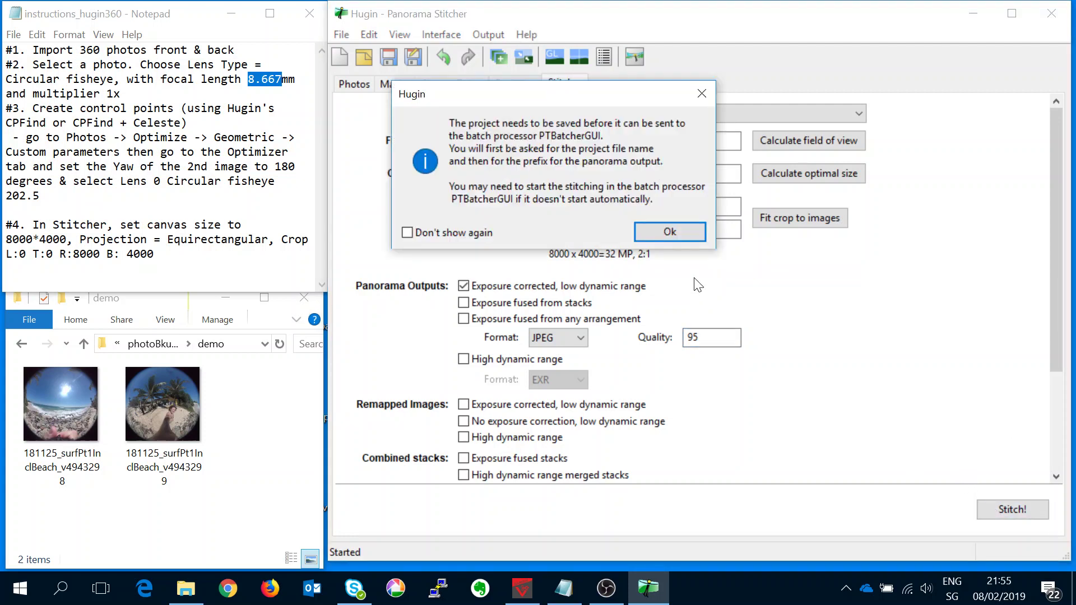
pyautogui.click(668, 231)
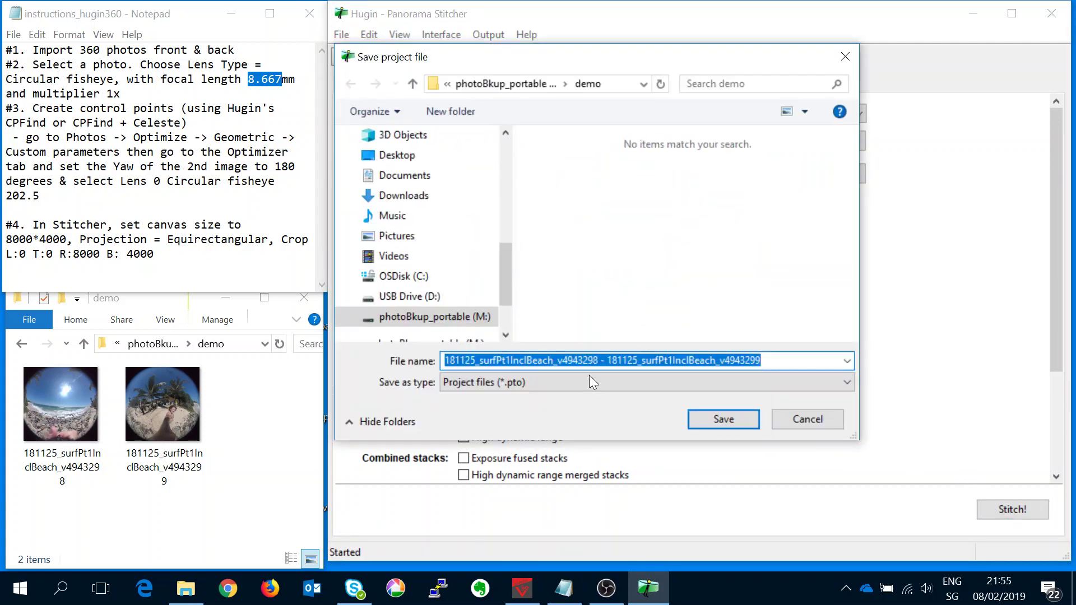
pyautogui.click(722, 420)
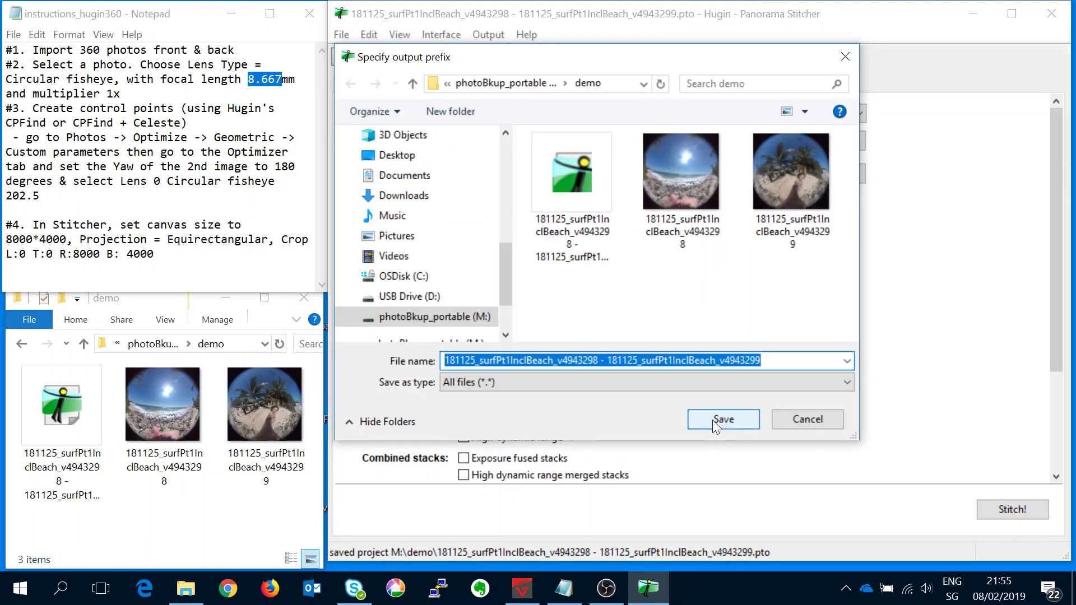
pyautogui.click(712, 420)
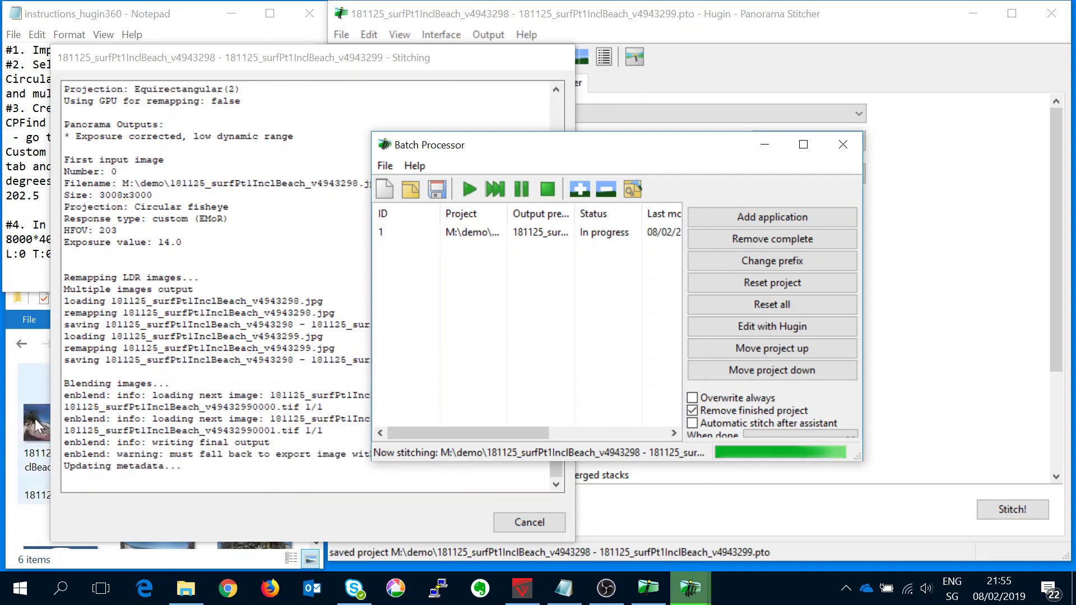
# Wait for 'Batch successfully completed', then bring the demo folder window forward
pyautogui.click(17, 520)
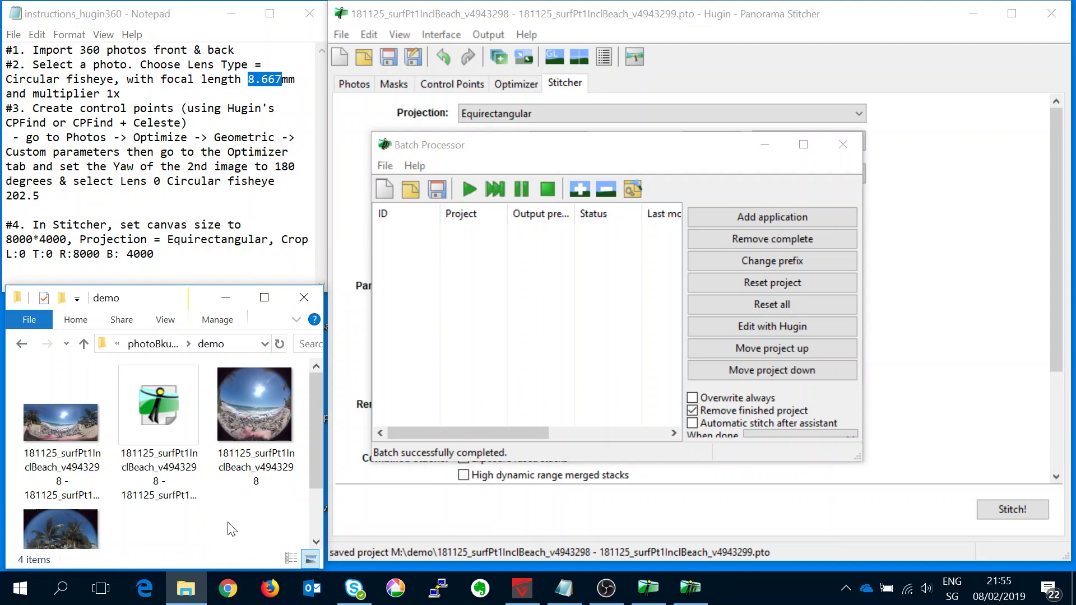
# Close the Batch Processor and open the stitched panorama in a maximised PTGui Viewer
pyautogui.click(842, 146)
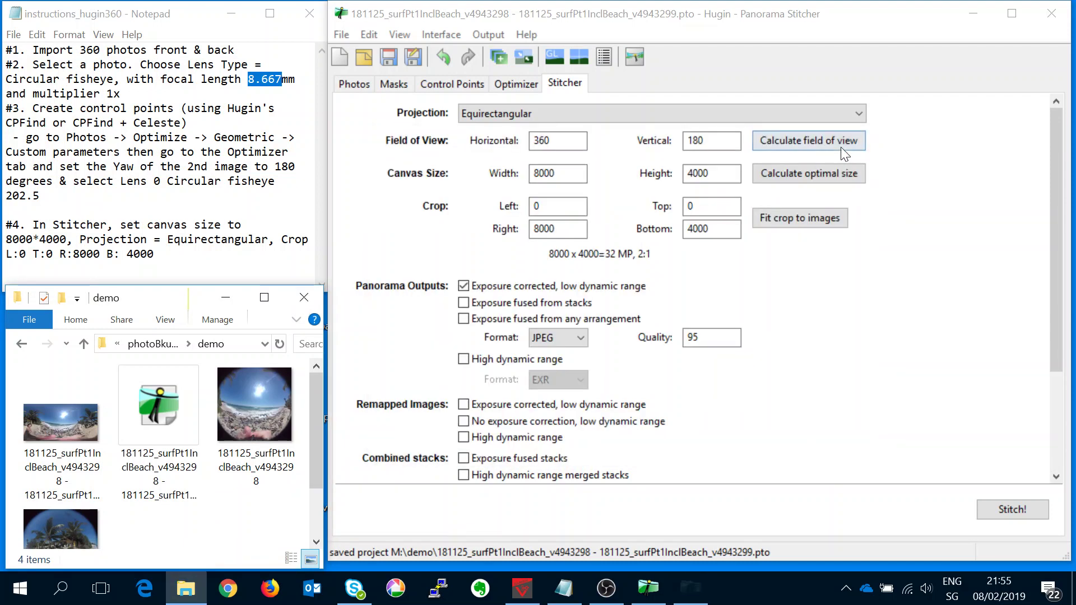
pyautogui.click(58, 431)
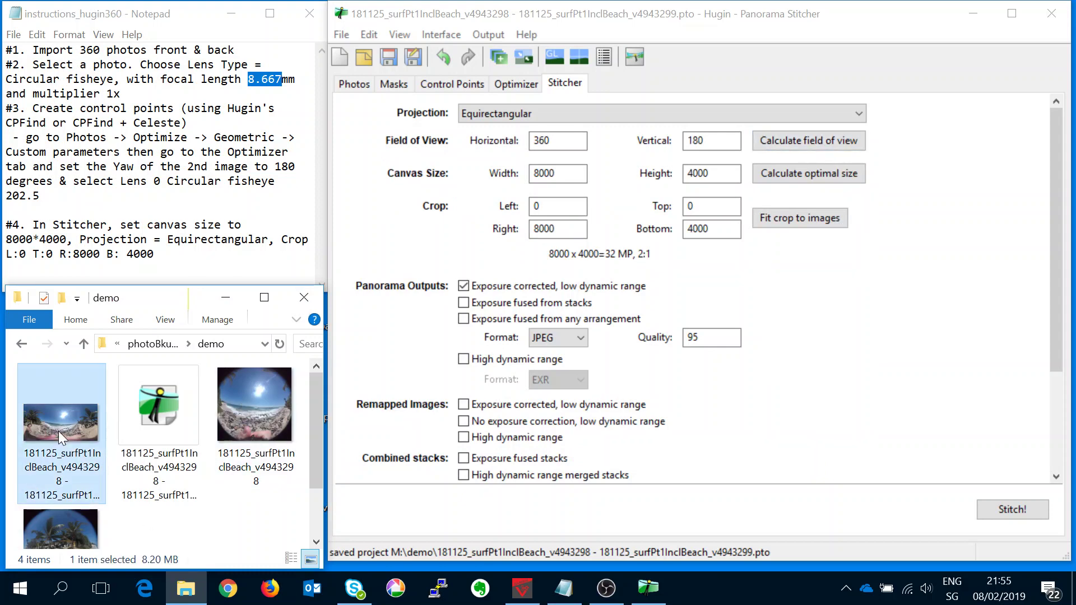
pyautogui.rightClick(60, 437)
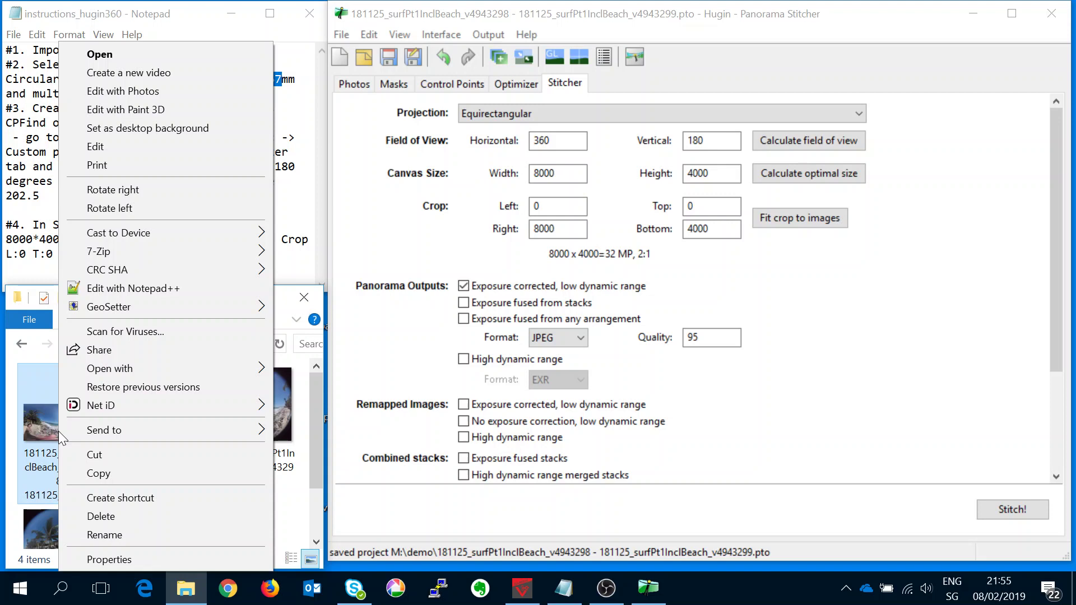
pyautogui.moveTo(246, 371)
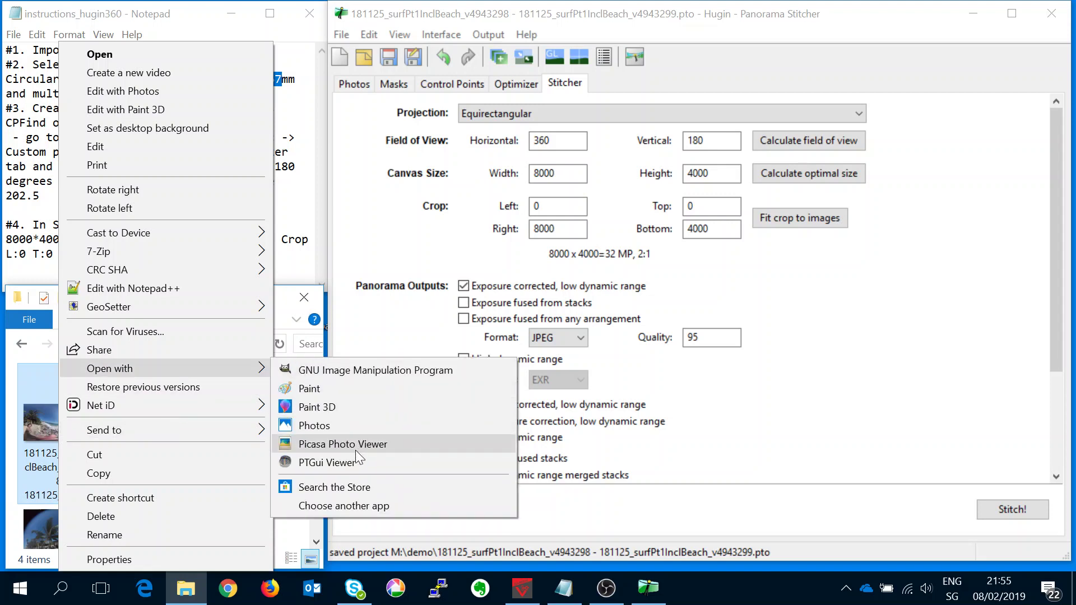
pyautogui.click(355, 461)
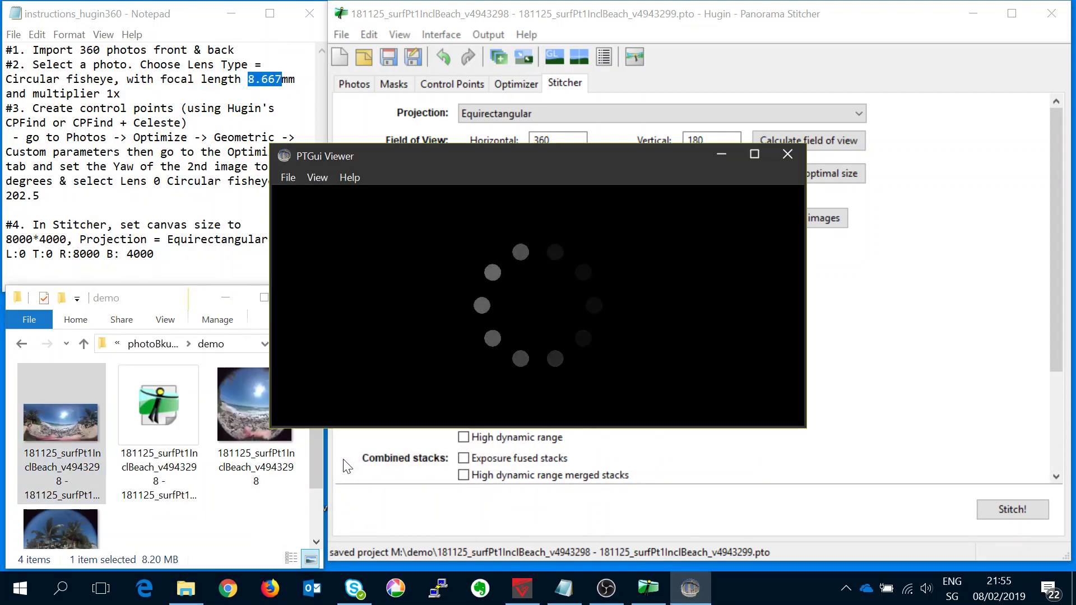
pyautogui.click(753, 154)
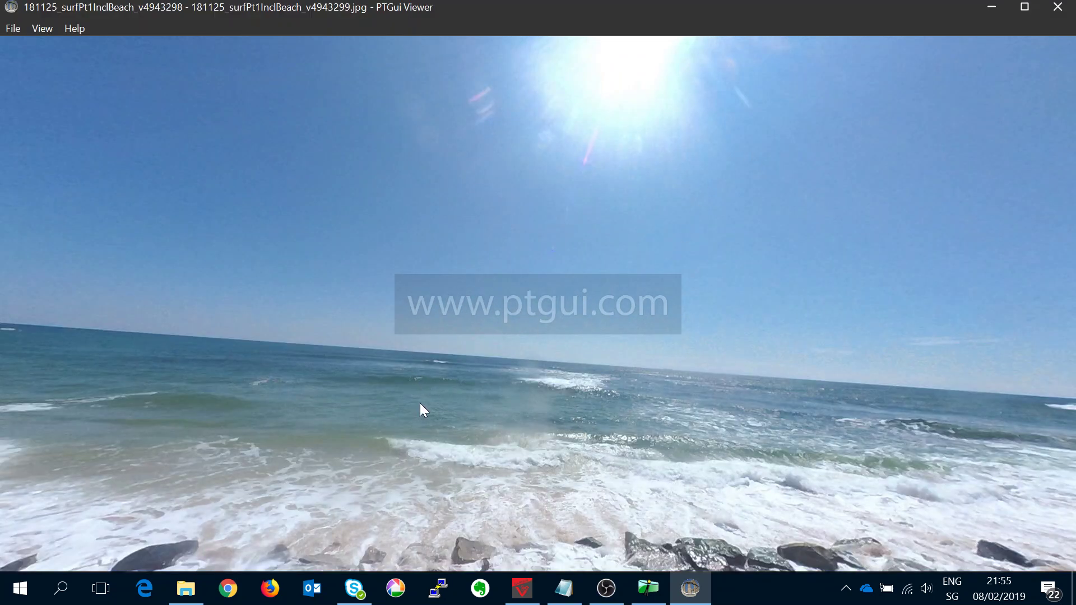
pyautogui.press('Left')
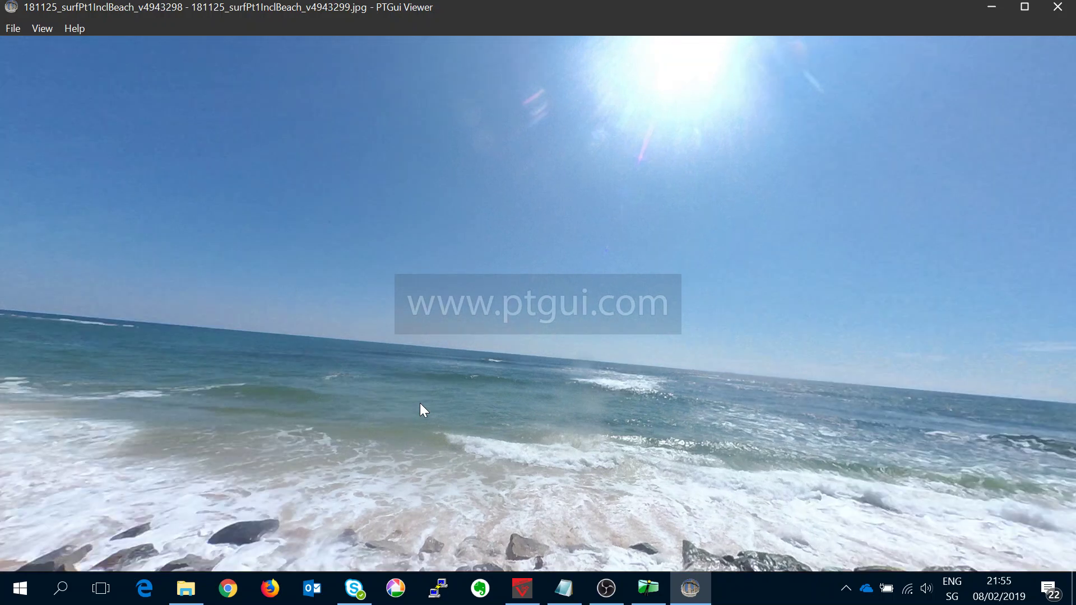
pyautogui.press('Left')
pyautogui.press('Left')
pyautogui.press('Left')
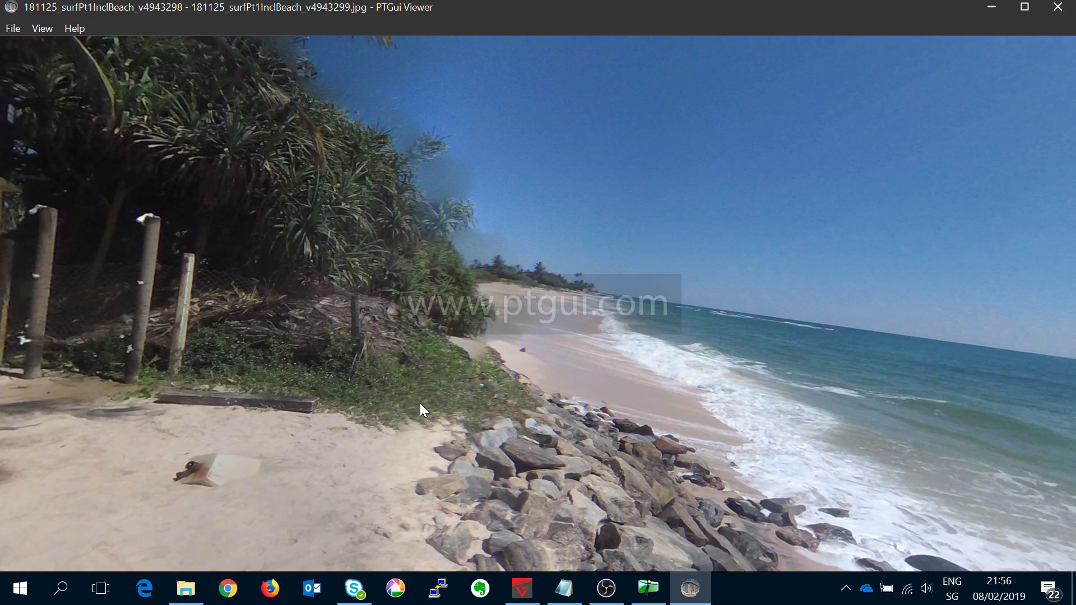
pyautogui.press('Left')
pyautogui.press('Left')
pyautogui.press('Left')
pyautogui.press('Left')
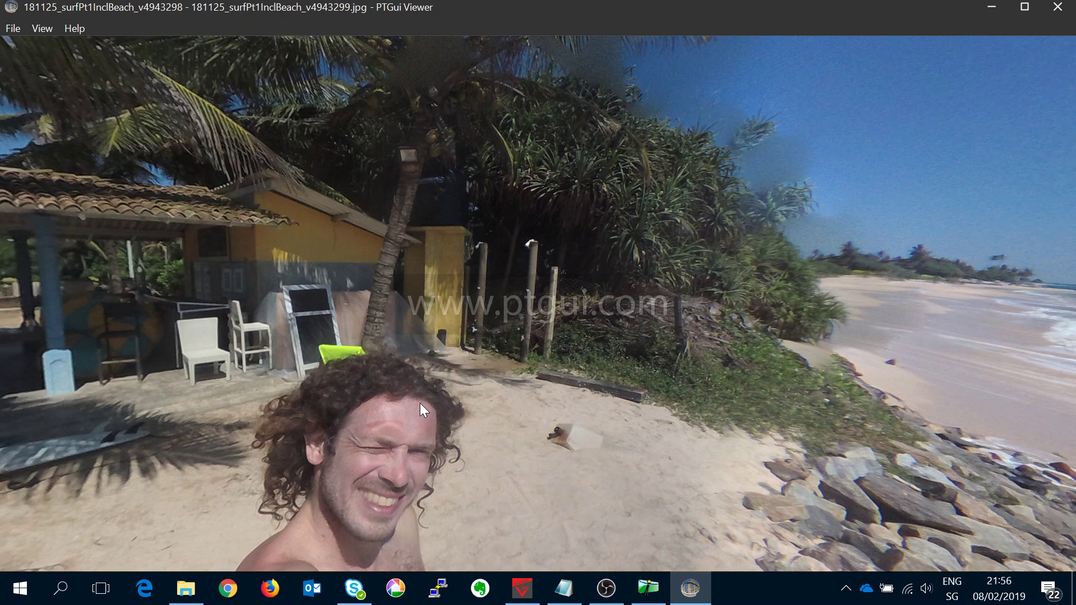
pyautogui.press('Left')
pyautogui.press('Left')
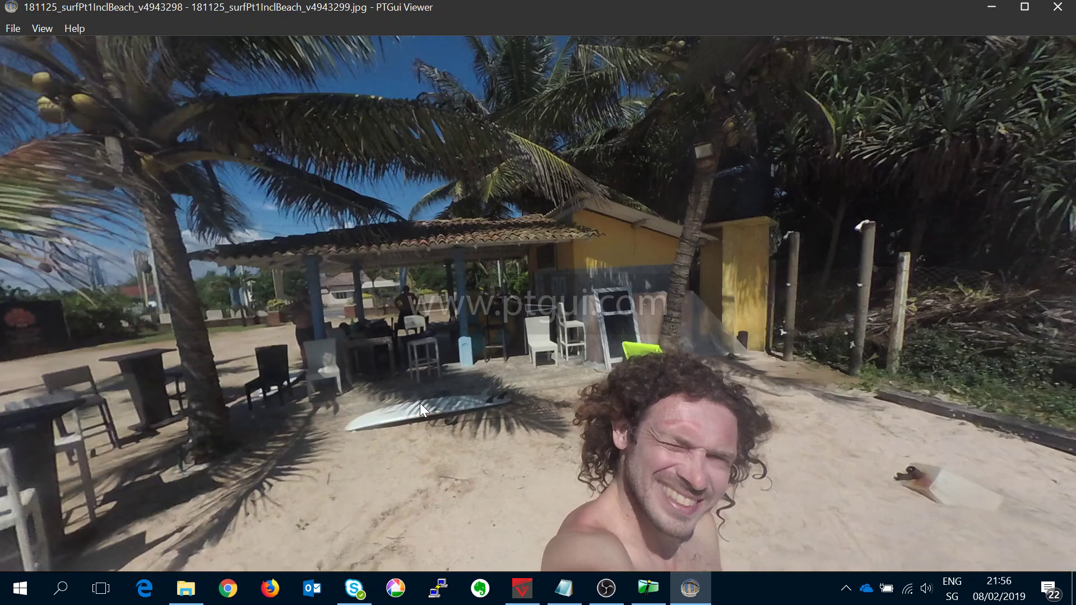
pyautogui.press('Left')
pyautogui.press('Left')
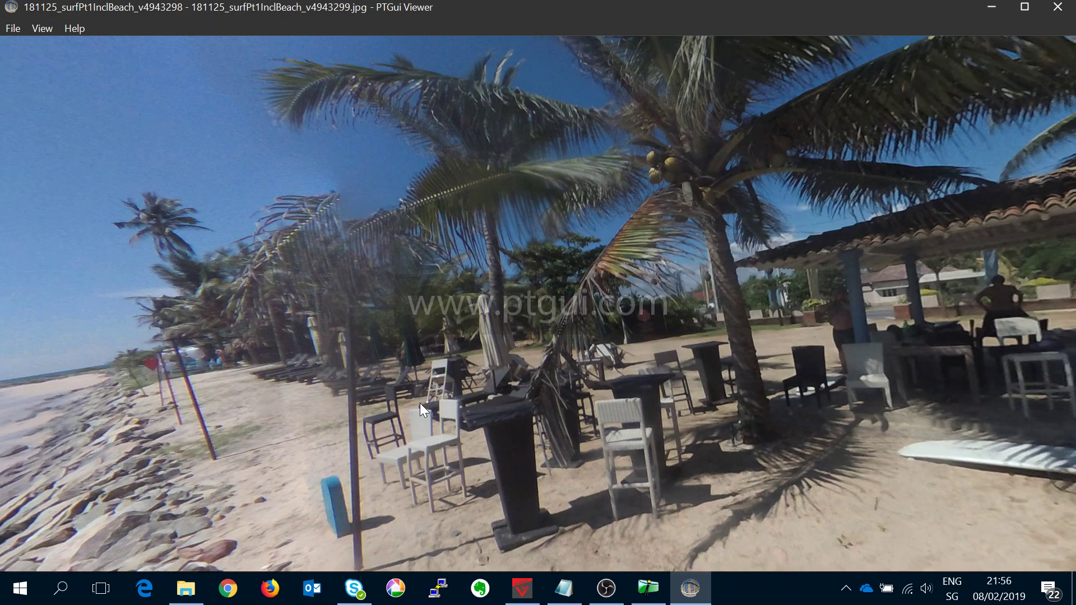
pyautogui.press('Left')
pyautogui.press('Left')
pyautogui.press('Left')
pyautogui.press('Left')
pyautogui.press('Left')
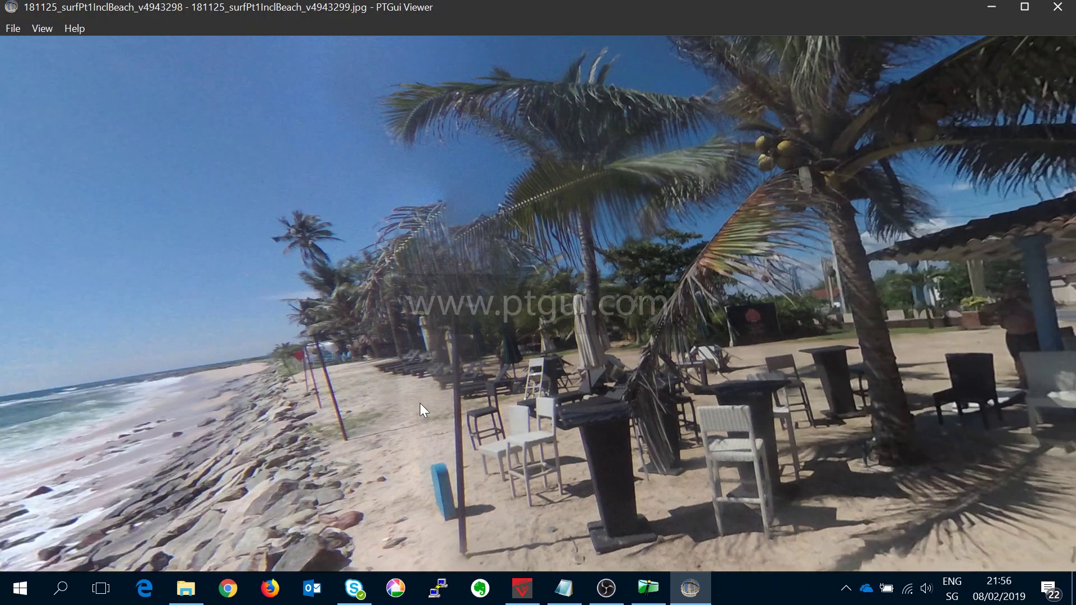
pyautogui.press('Left')
pyautogui.press('Left')
pyautogui.press('Left')
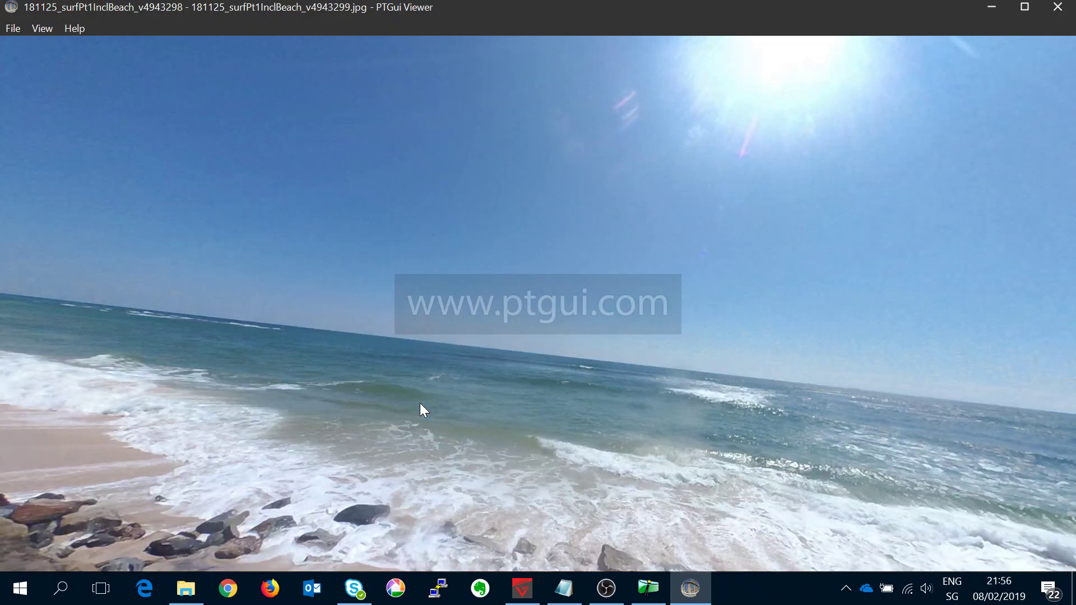
pyautogui.press('Left')
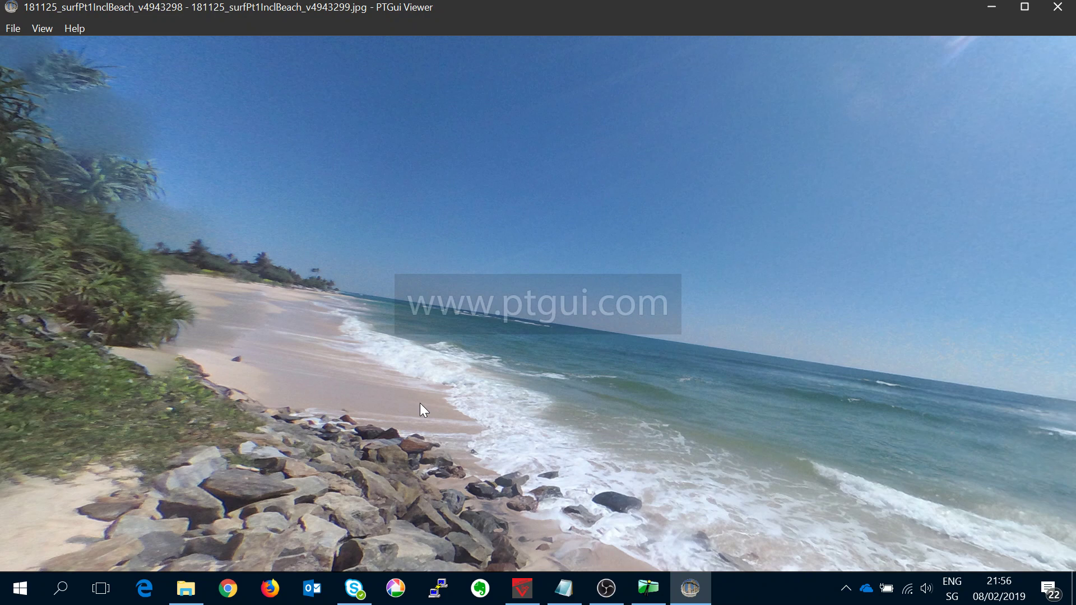
pyautogui.press('Left')
pyautogui.press('Left')
pyautogui.press('Left')
pyautogui.press('Left')
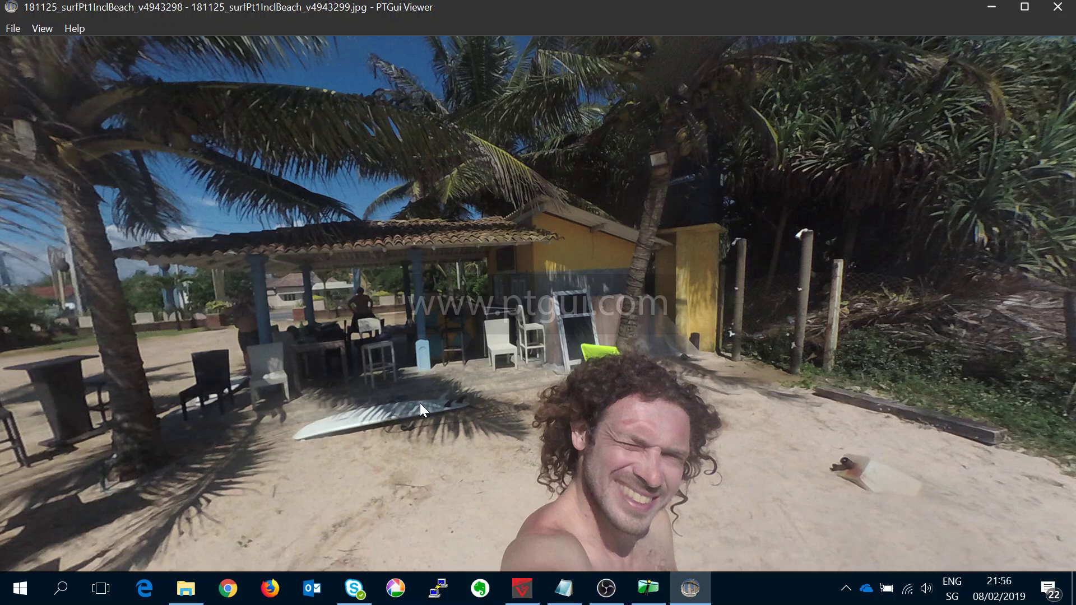
pyautogui.press('Up')
pyautogui.press('Up')
pyautogui.press('Up')
pyautogui.press('Up')
pyautogui.press('Up')
pyautogui.press('Up')
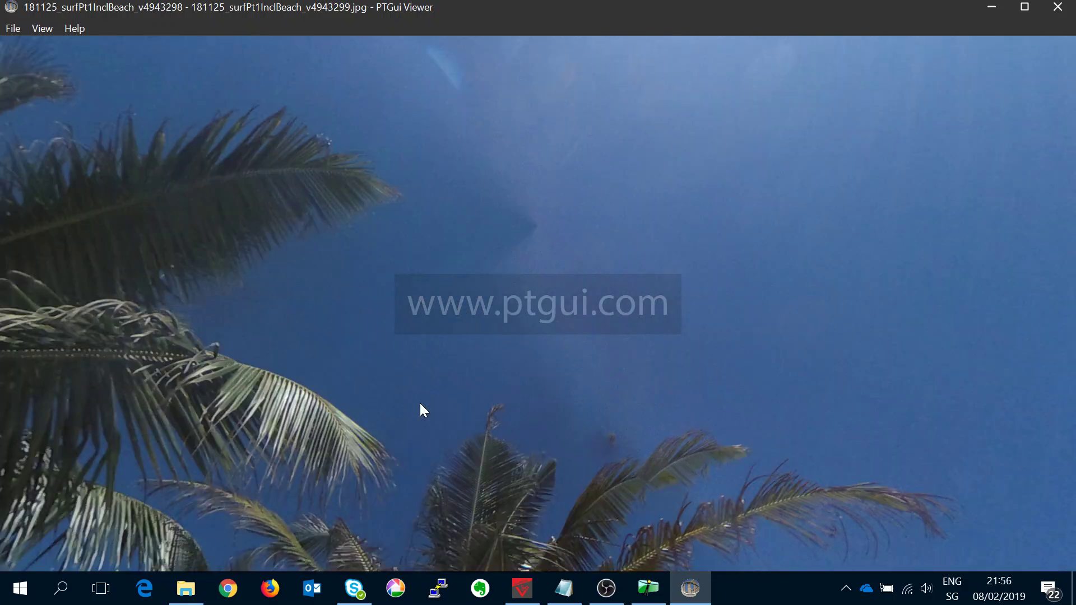
pyautogui.press('Up')
pyautogui.press('Up')
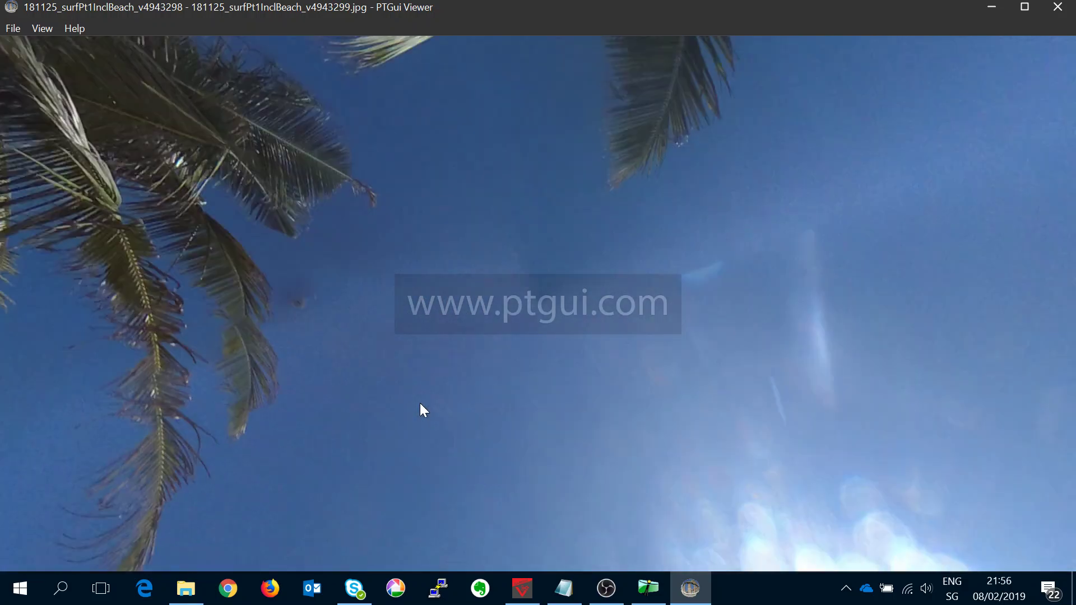
pyautogui.press('Up')
pyautogui.press('Up')
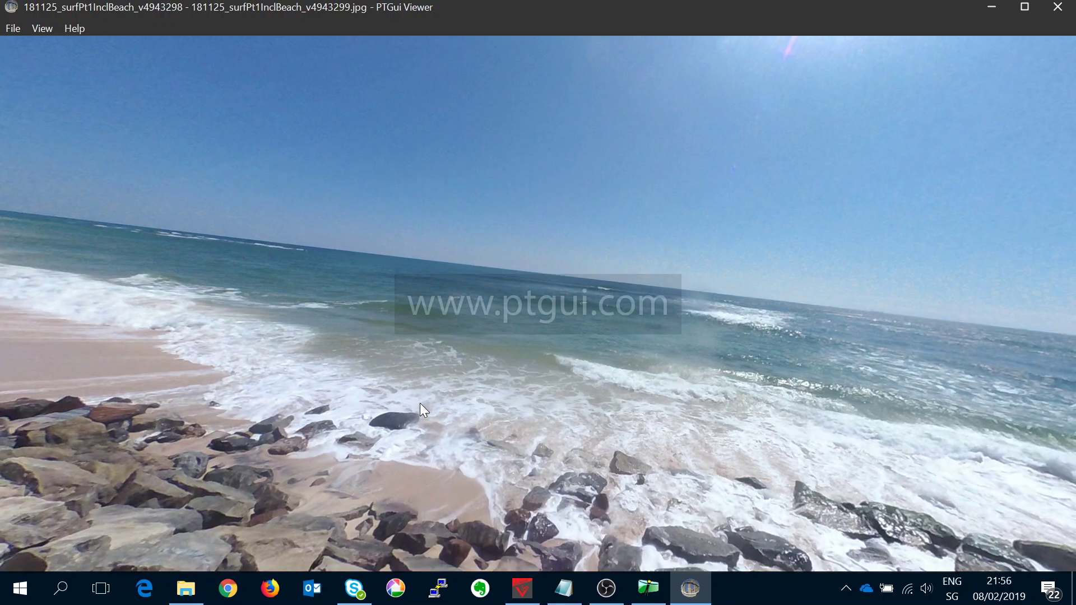
pyautogui.press('Right')
pyautogui.press('Right')
pyautogui.press('Right')
pyautogui.press('Right')
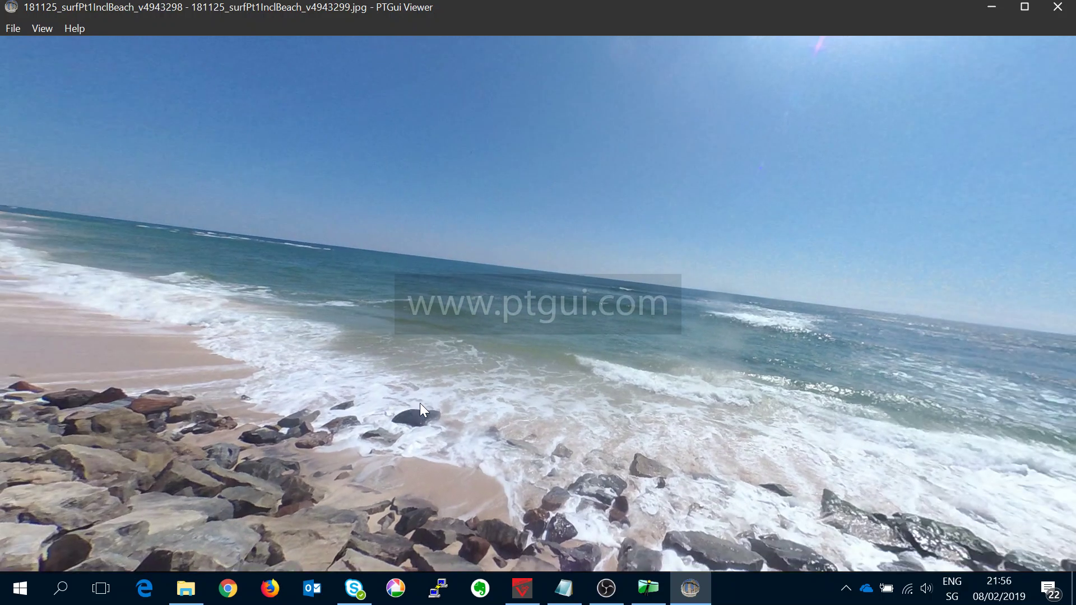